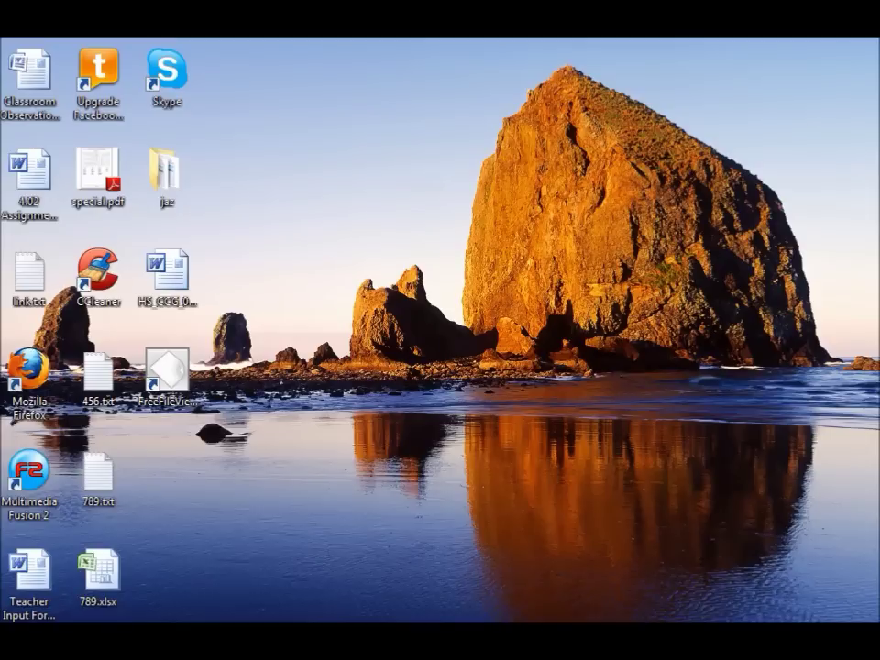
Launch Multimedia Fusion 2 from the desktop and enlarge its window to fill the screen.
left_click(39, 480)
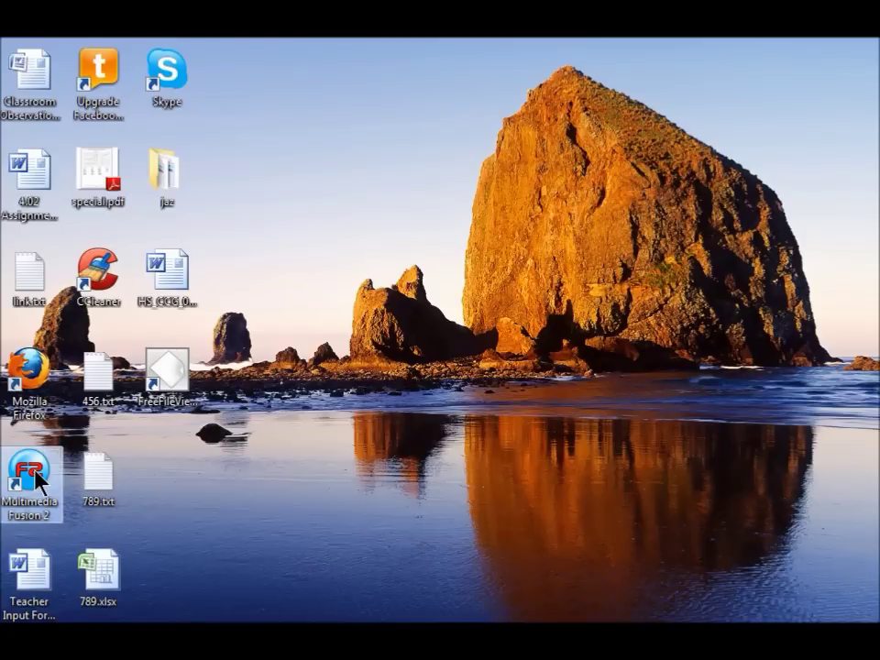
double_click(39, 481)
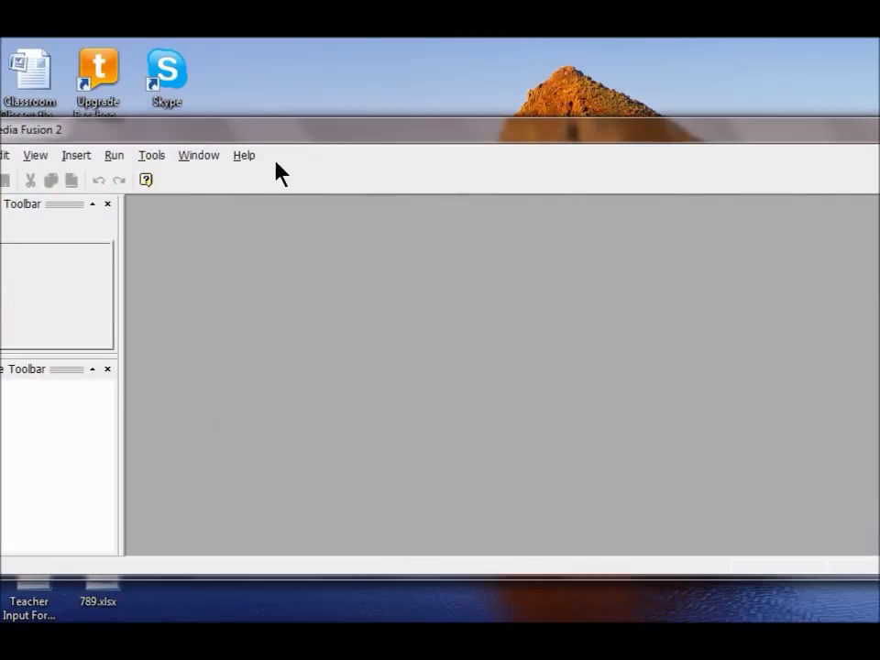
left_click_drag(252, 141, 303, 78)
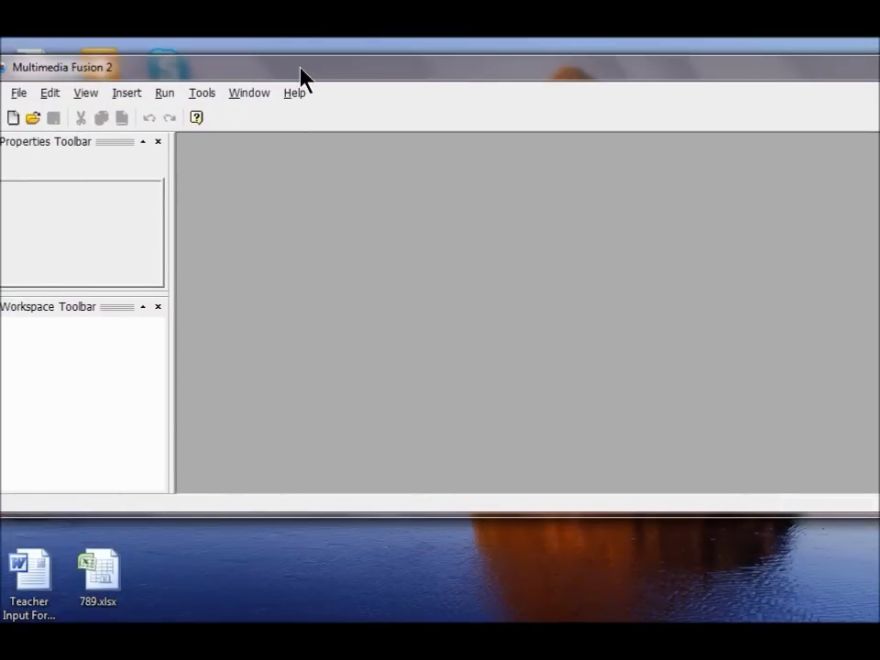
double_click(112, 63)
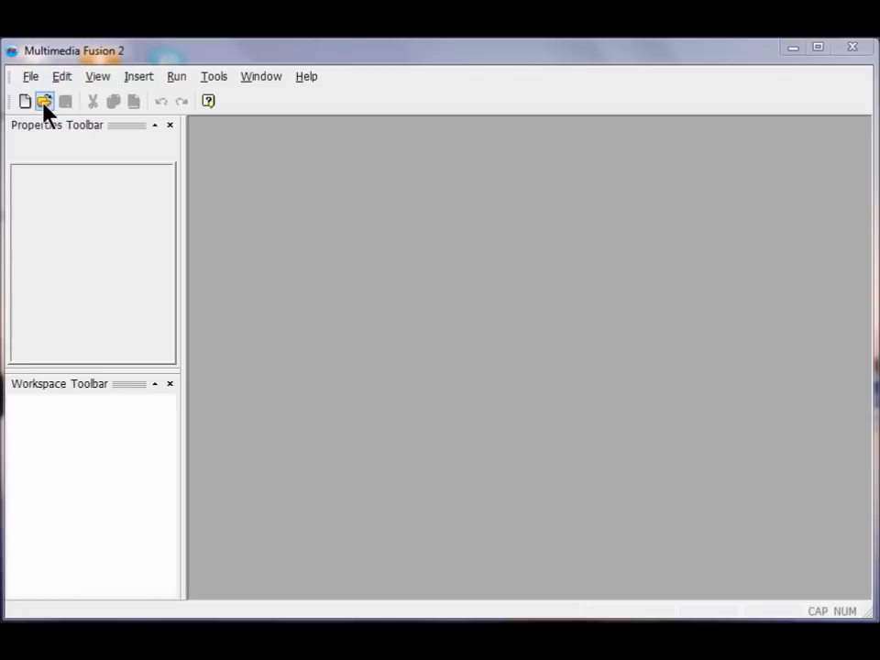
Open the application file ping.mfa from the Project_1 folder.
left_click(44, 102)
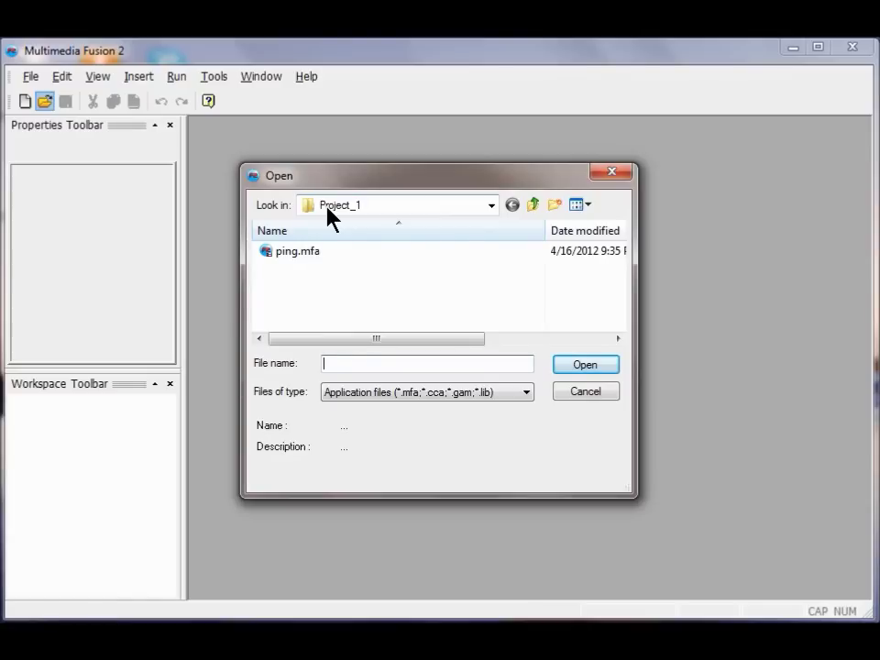
left_click(492, 207)
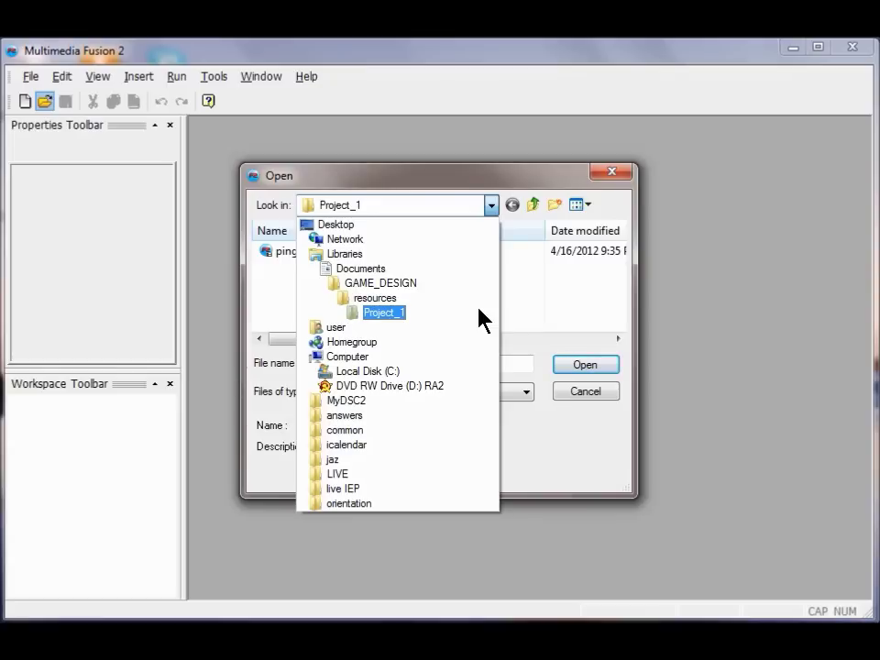
left_click(552, 299)
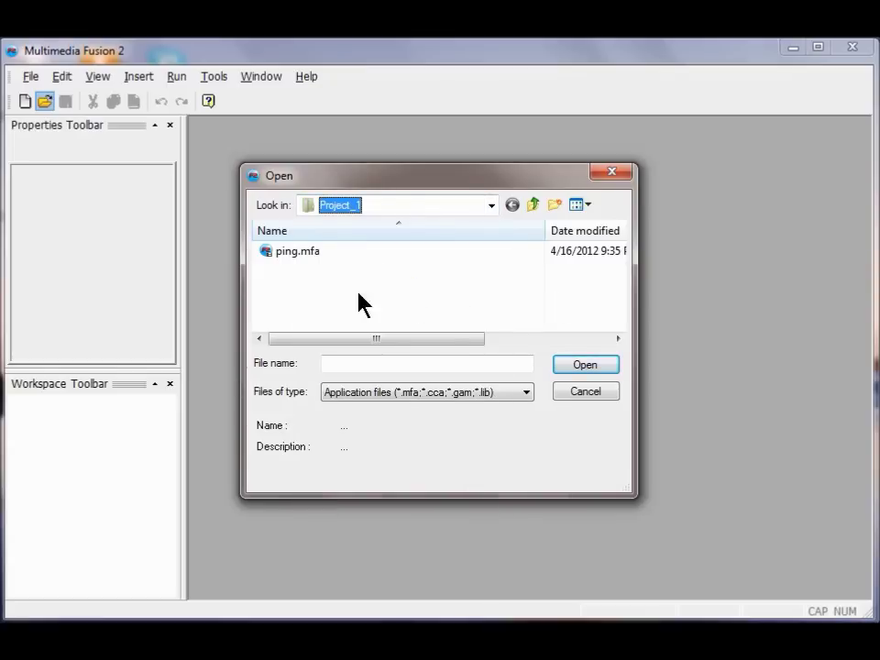
double_click(301, 254)
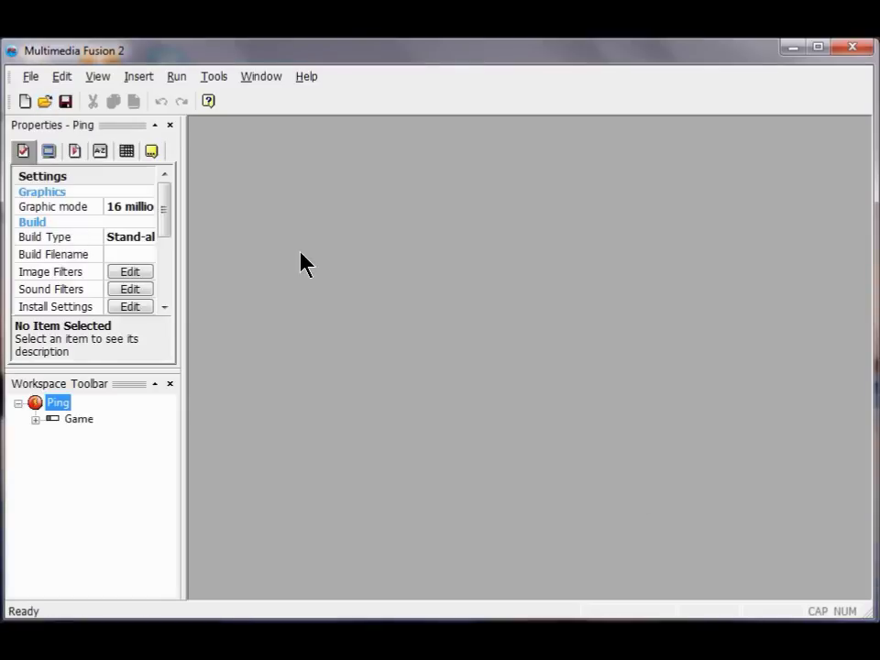
Open the Game frame of the Ping application in the frame editor and maximize its window.
double_click(80, 421)
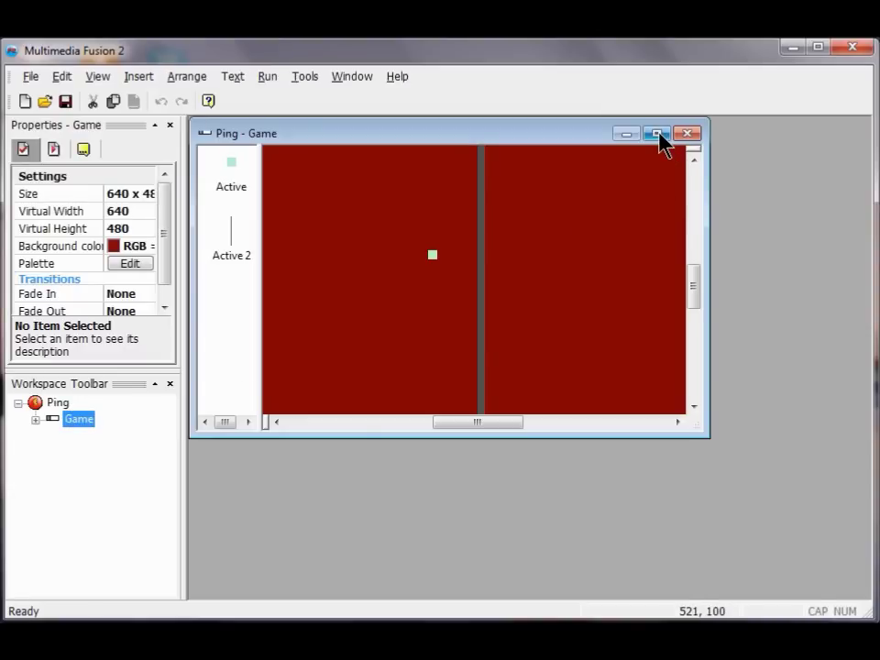
left_click(658, 135)
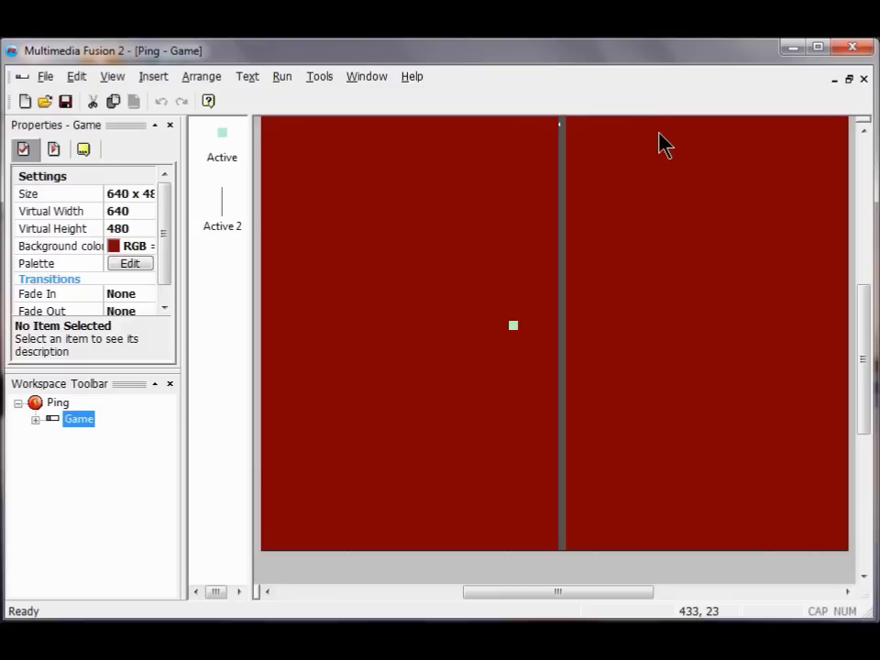
mouse_move(863, 370)
left_mouse_down()
mouse_move(850, 325)
mouse_move(860, 364)
mouse_move(853, 348)
mouse_move(857, 354)
left_mouse_up()
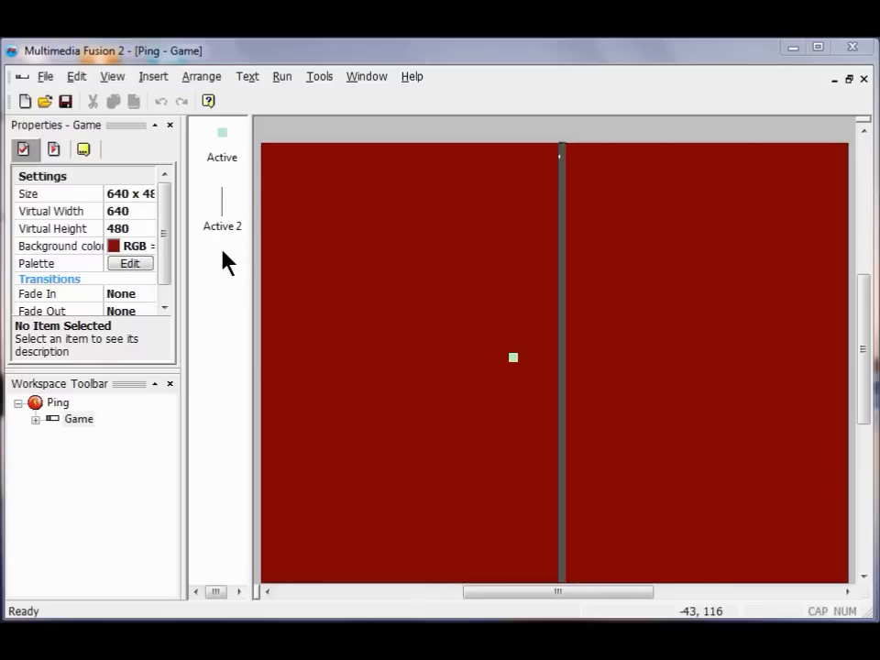
Insert a new Active object into the left half of the red playfield.
left_click(149, 76)
left_click(172, 138)
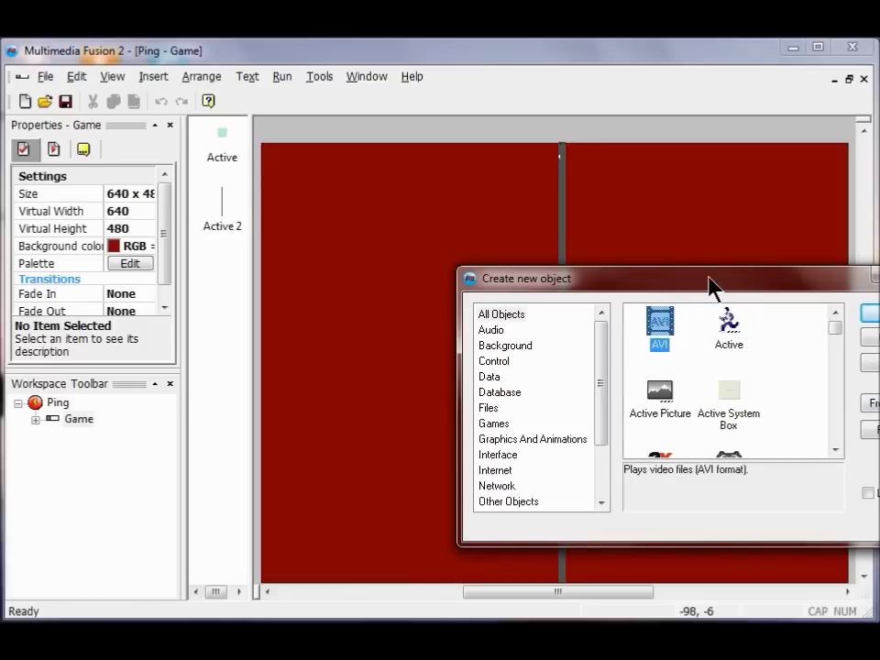
left_click_drag(711, 280, 587, 208)
left_click(600, 243)
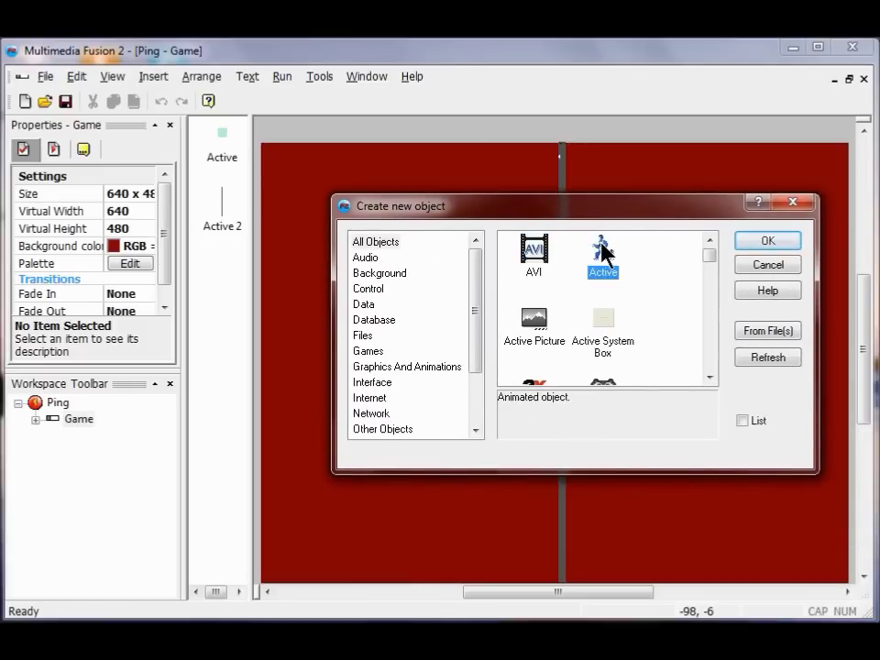
left_click(762, 240)
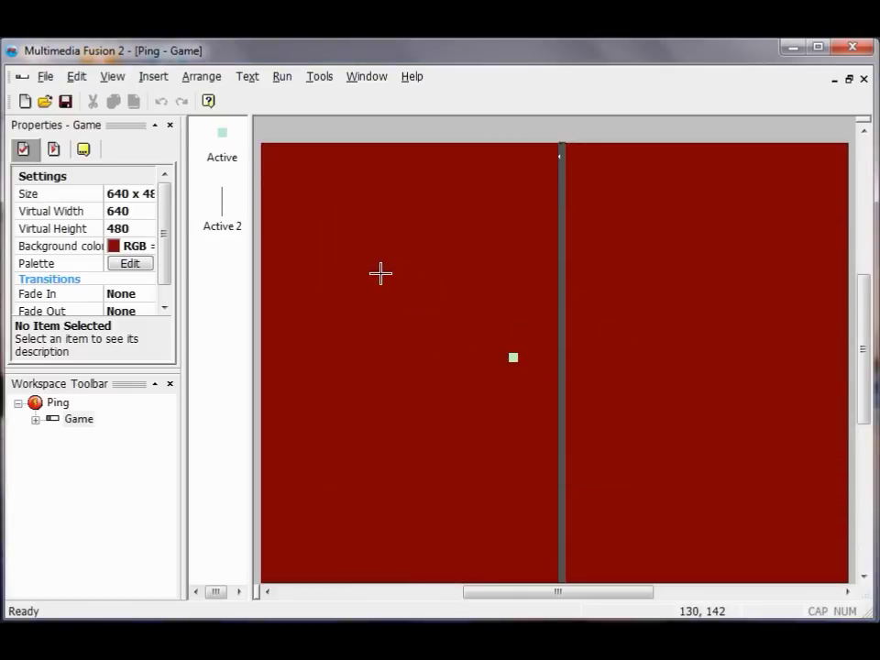
left_click(332, 277)
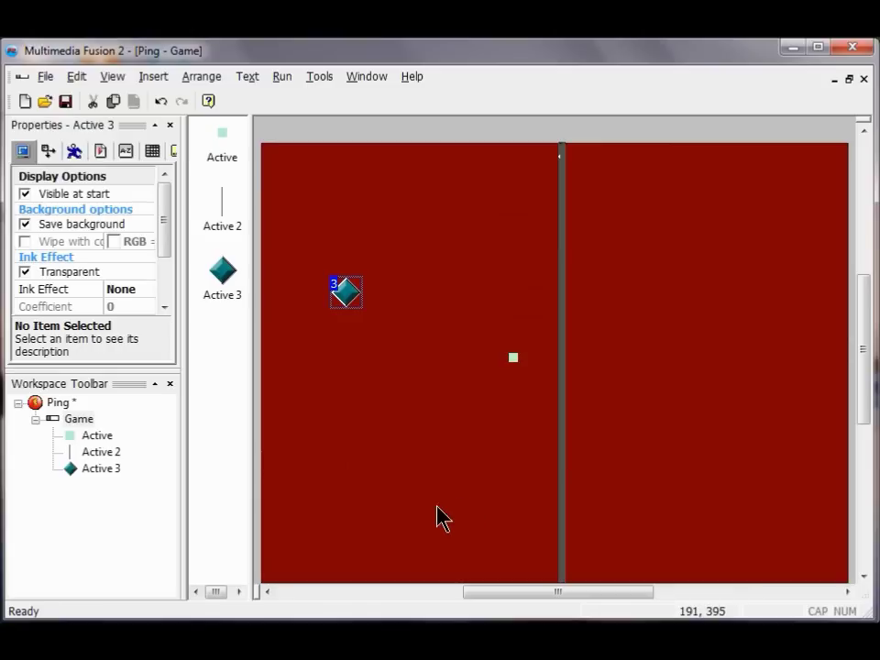
Open the new diamond object's image for editing and resize its canvas to 10 wide by 60 high.
double_click(346, 293)
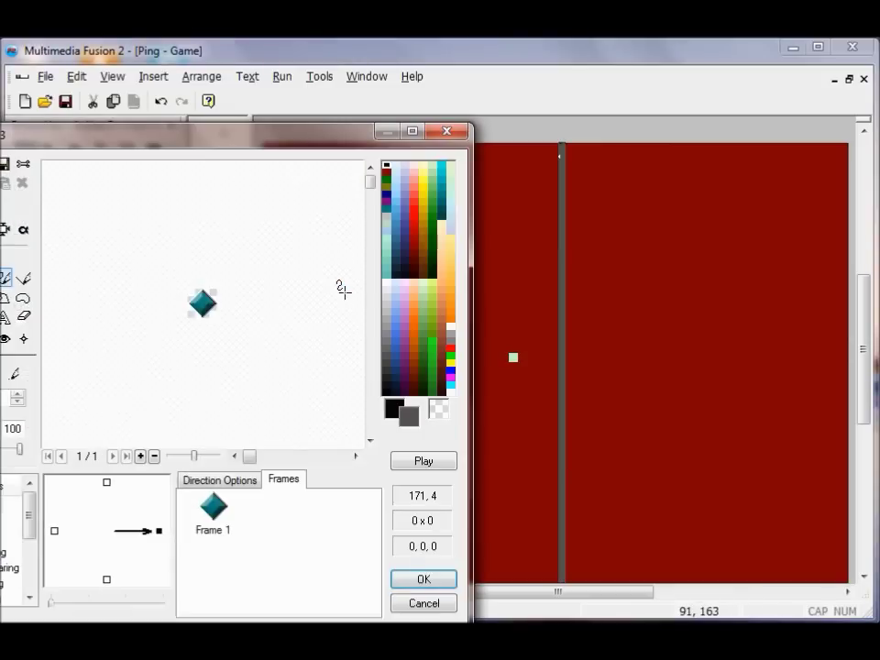
left_click_drag(159, 144, 235, 86)
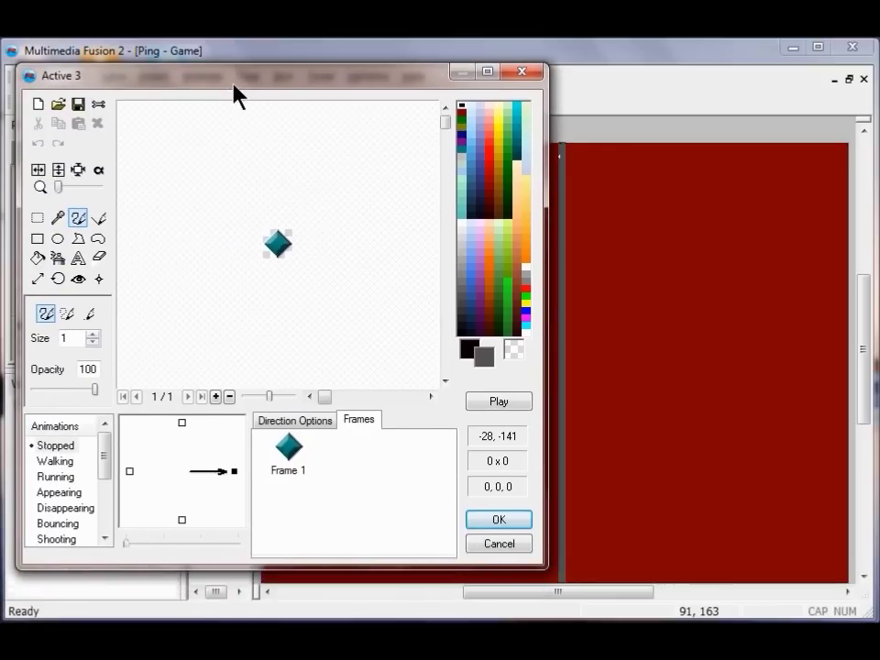
left_click(39, 280)
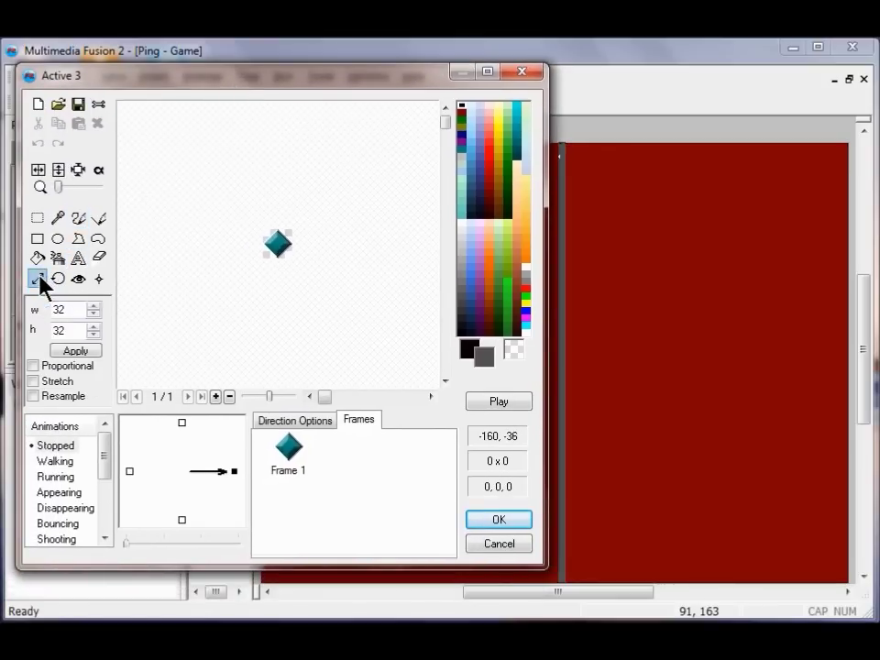
left_click(66, 310)
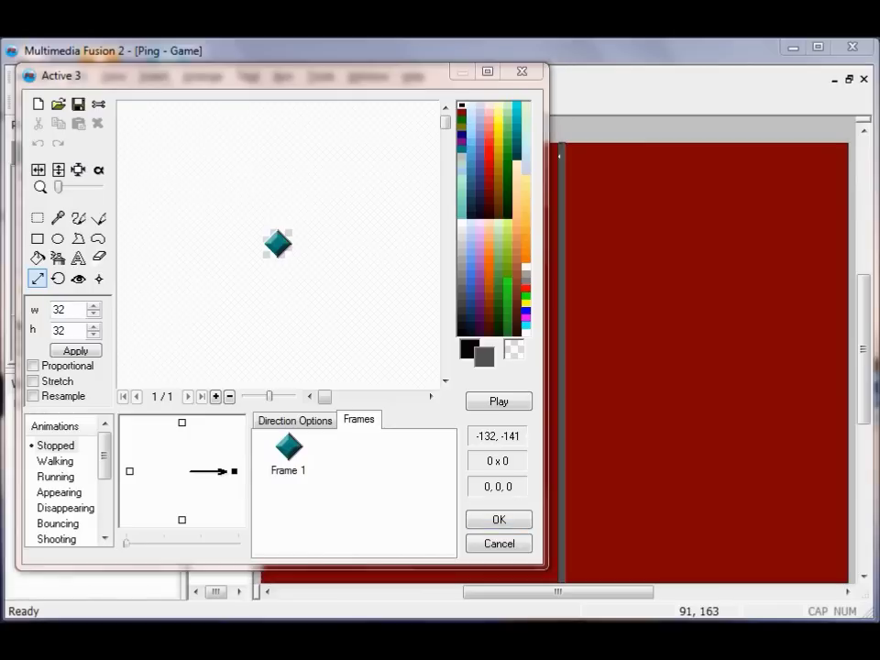
left_click(70, 309)
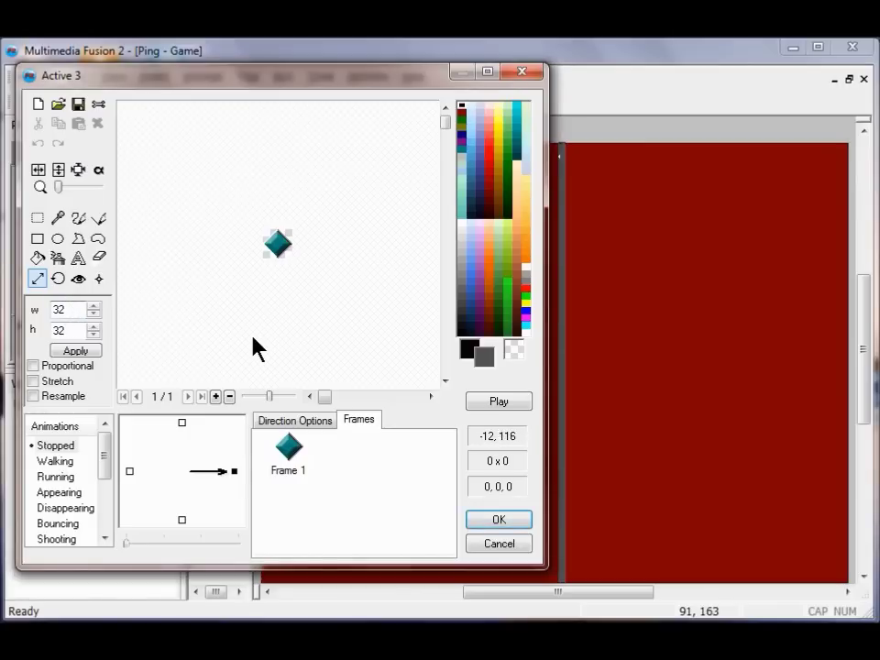
key("BackSpace")
key("BackSpace")
type("10")
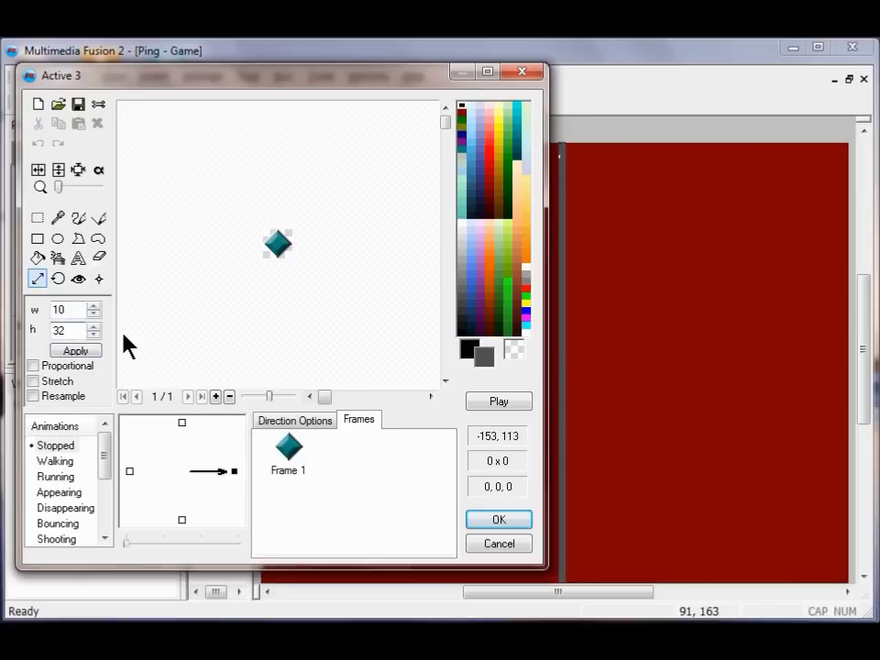
key("Tab")
type("60")
left_click(83, 354)
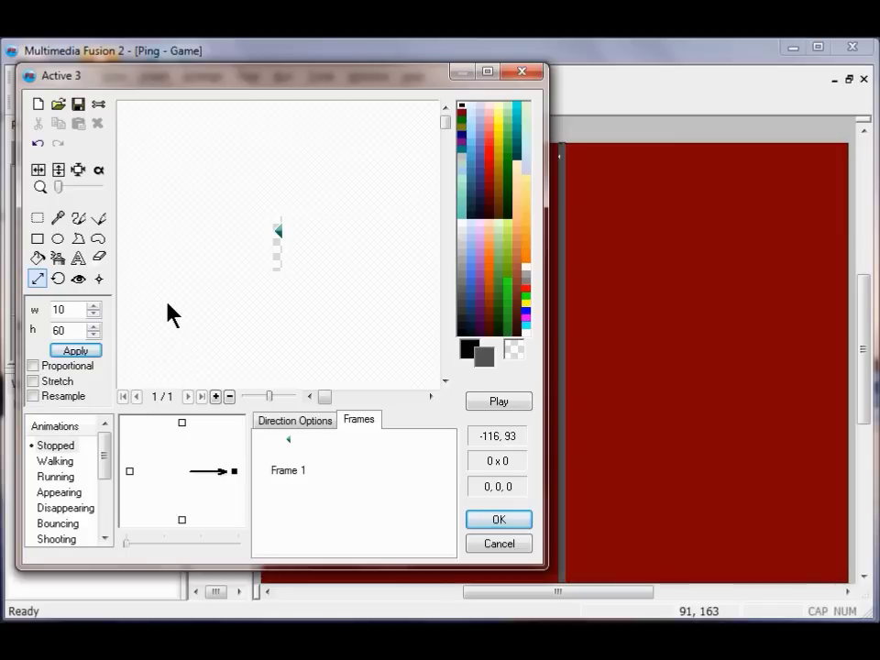
Erase the remaining diamond from the Active 3 image, fill the canvas with bright green and accept the edited picture.
left_click(98, 257)
mouse_move(282, 238)
left_mouse_down()
mouse_move(278, 230)
mouse_move(280, 249)
mouse_move(280, 231)
left_mouse_up()
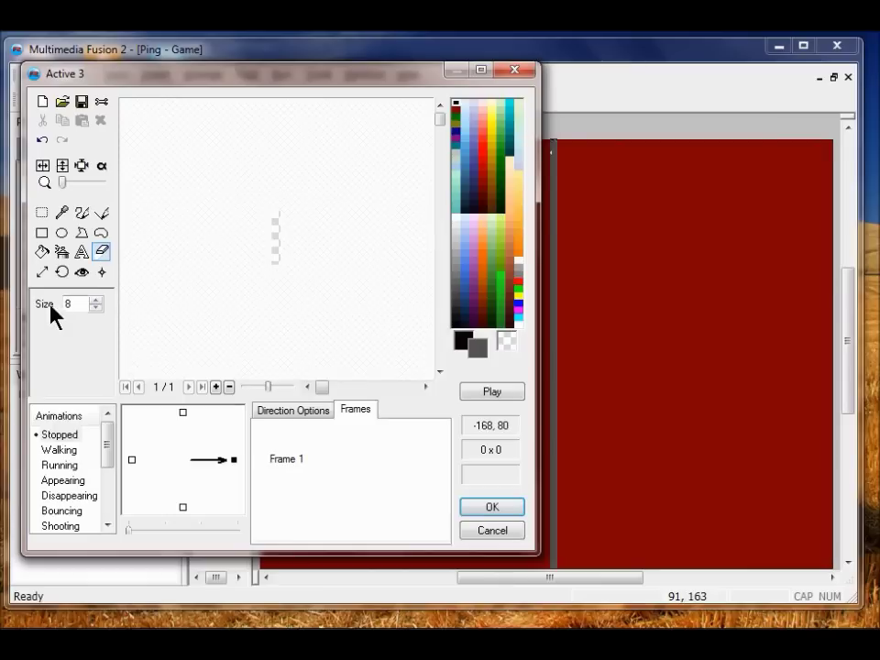
left_click(42, 251)
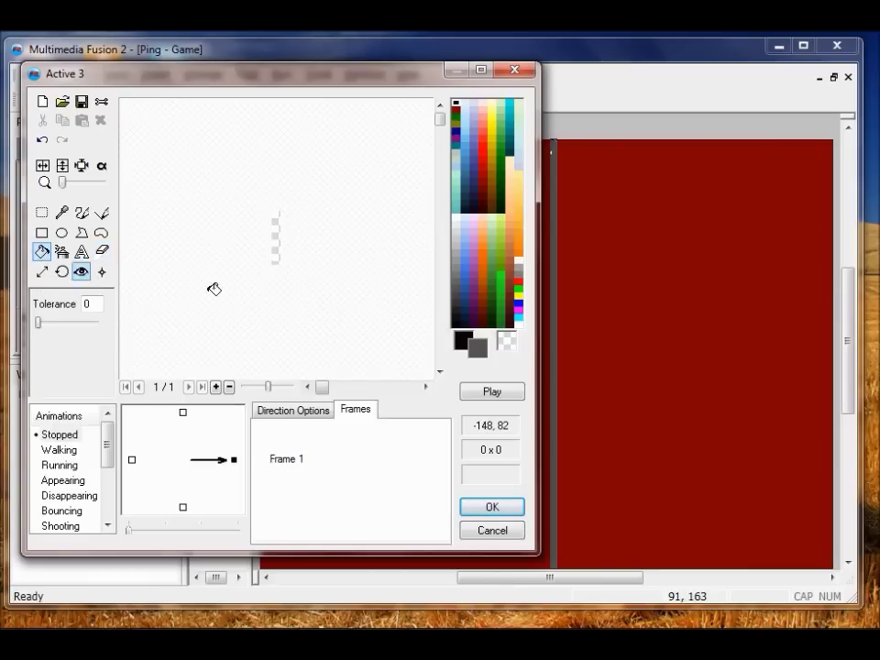
right_click(501, 277)
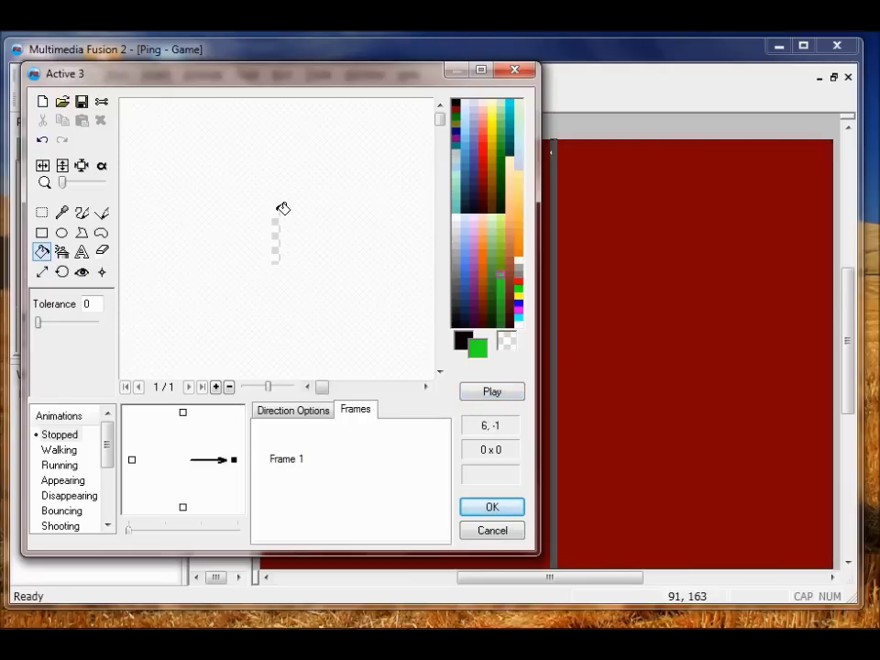
left_click(279, 255)
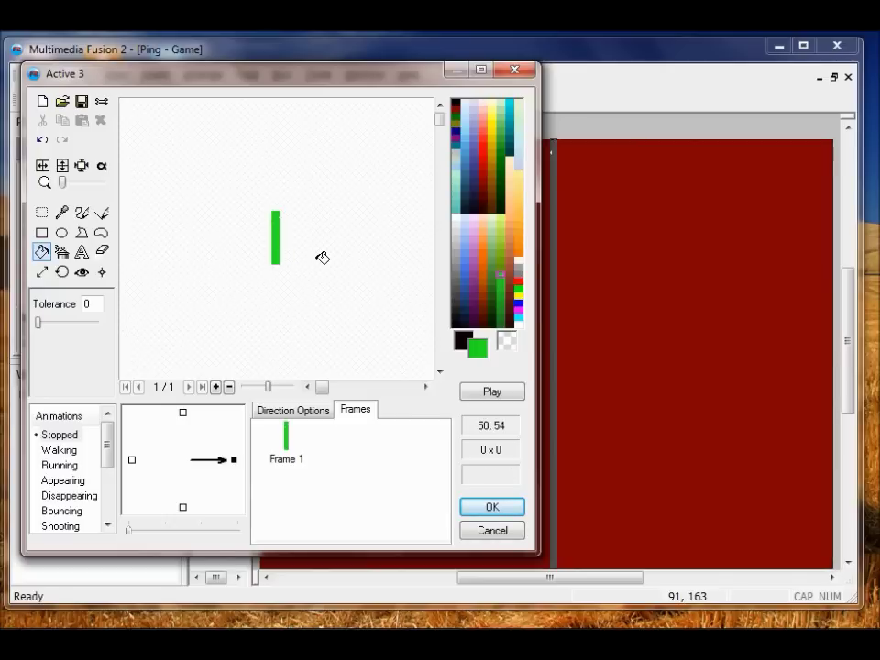
left_click(492, 507)
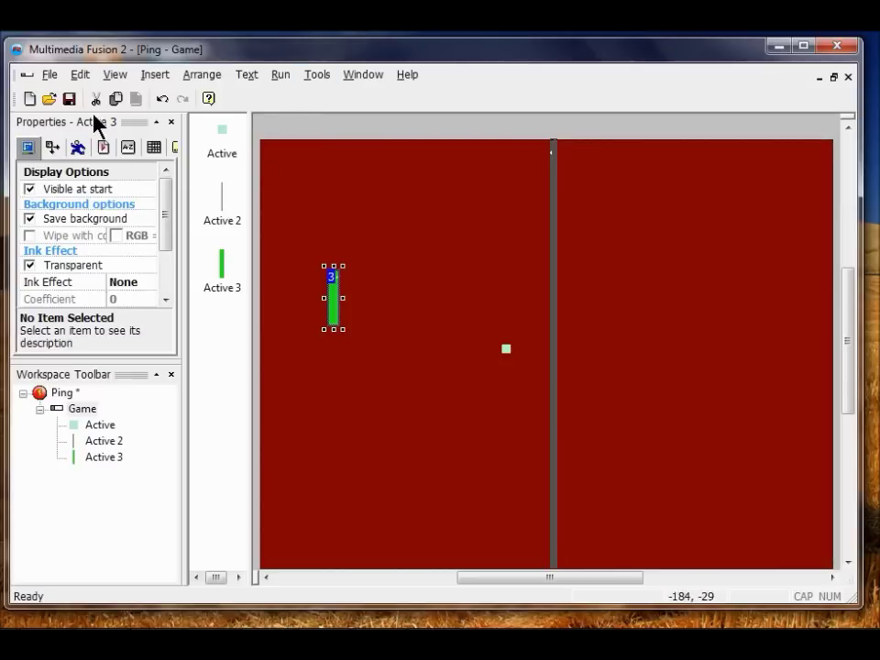
Clone the green paddle as 2 rows by 1 column with zero spacing, and move the copy between the original and the ball.
left_click(81, 77)
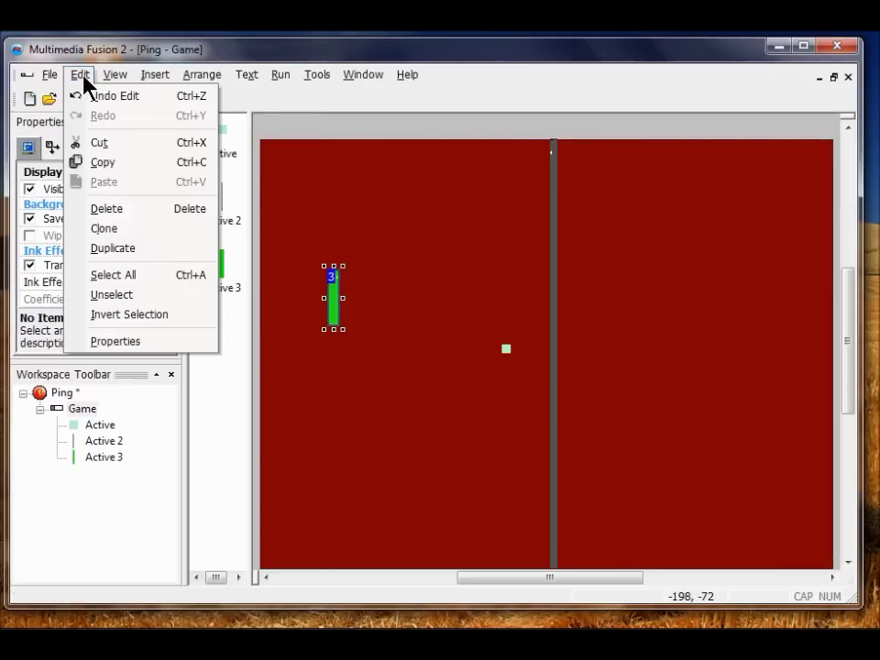
left_click(121, 230)
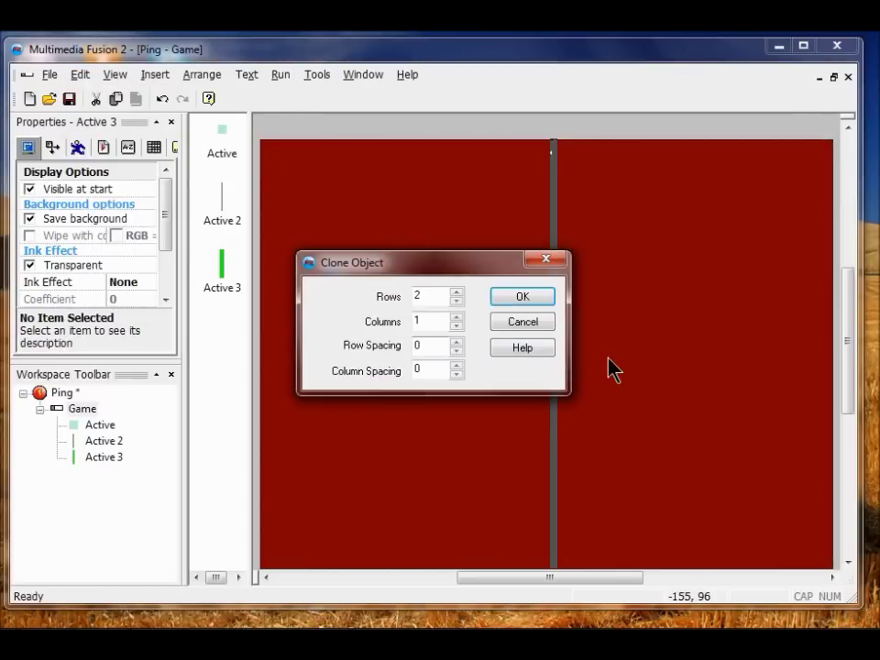
left_click(528, 303)
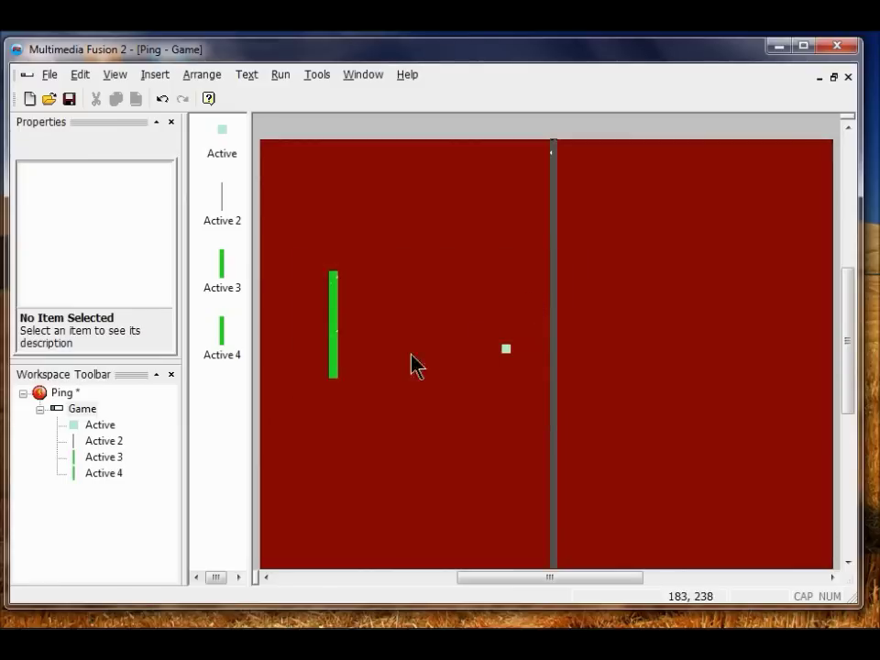
left_click_drag(334, 350, 427, 367)
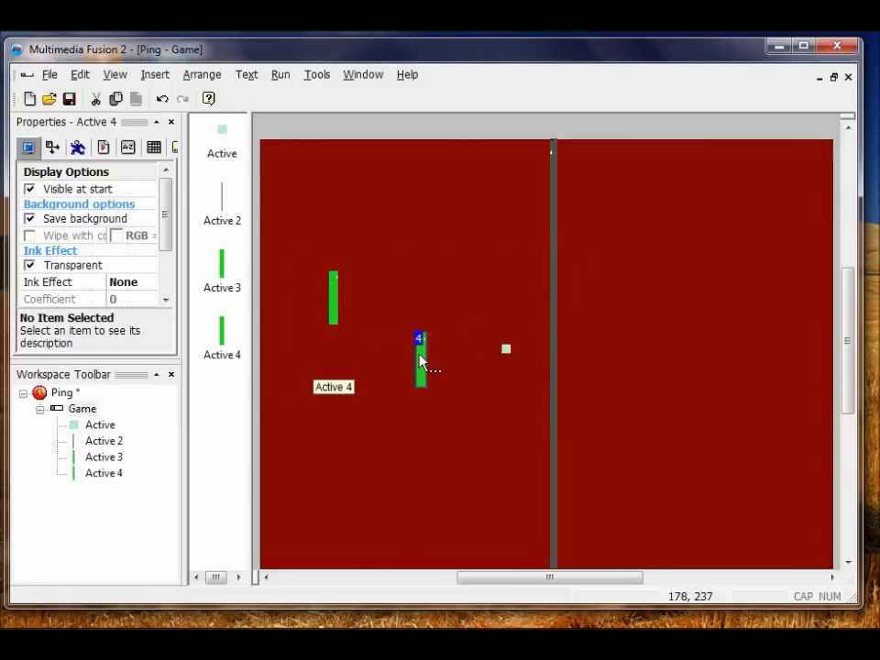
left_click(464, 436)
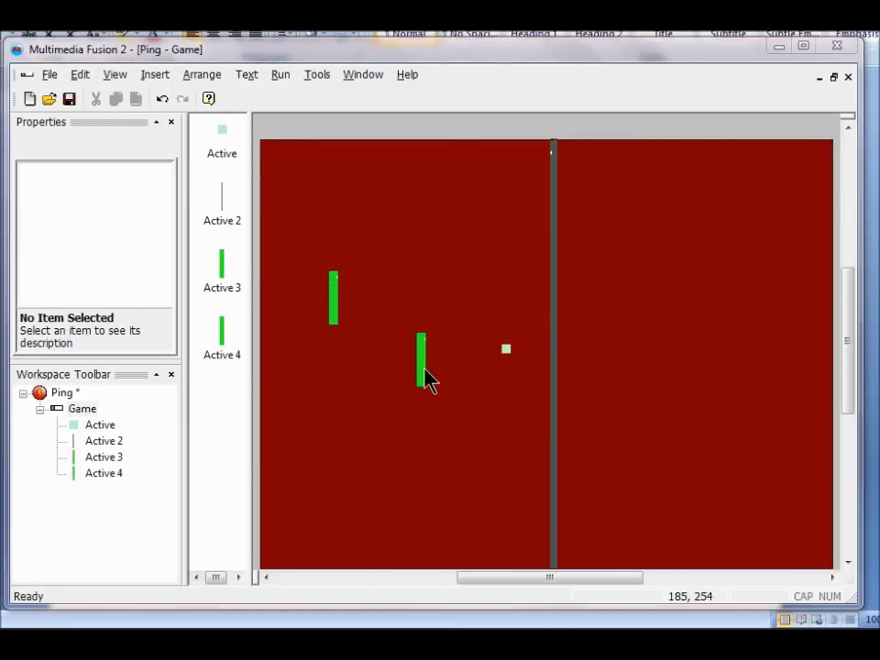
Erase the green from the cloned paddle's Active 4 image, fill it with pale yellow (247,215,107) and accept the edited picture.
left_click(420, 374)
double_click(421, 374)
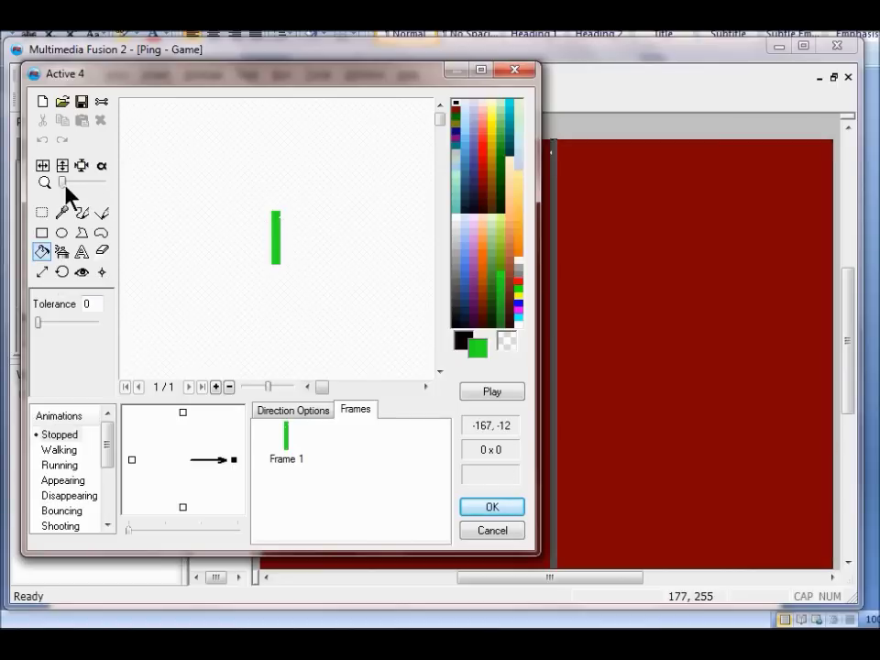
left_click(103, 250)
mouse_move(278, 216)
left_mouse_down()
mouse_move(280, 251)
mouse_move(272, 196)
mouse_move(287, 220)
mouse_move(275, 239)
mouse_move(294, 253)
mouse_move(270, 270)
mouse_move(275, 264)
left_mouse_up()
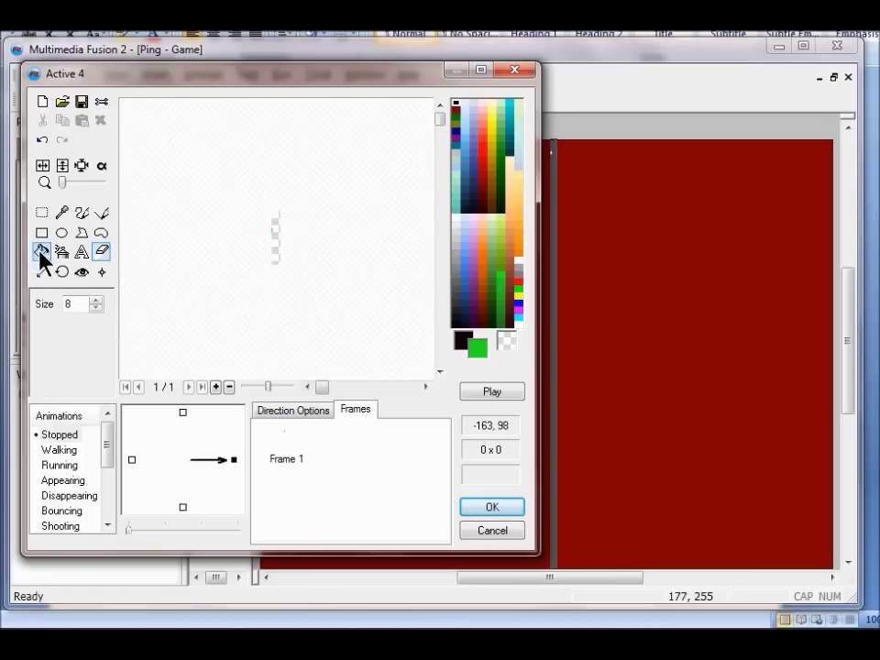
left_click(43, 250)
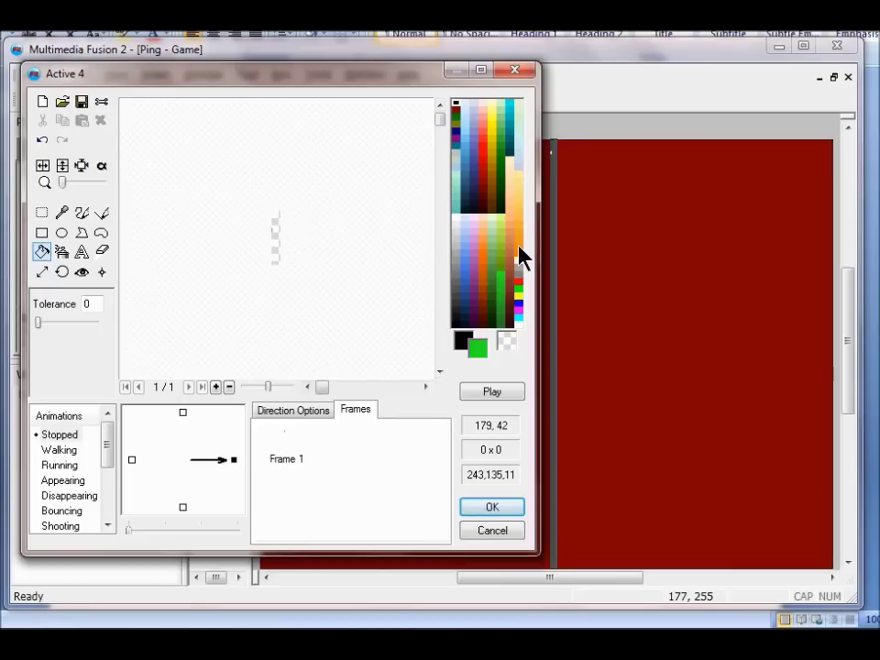
left_click(517, 196)
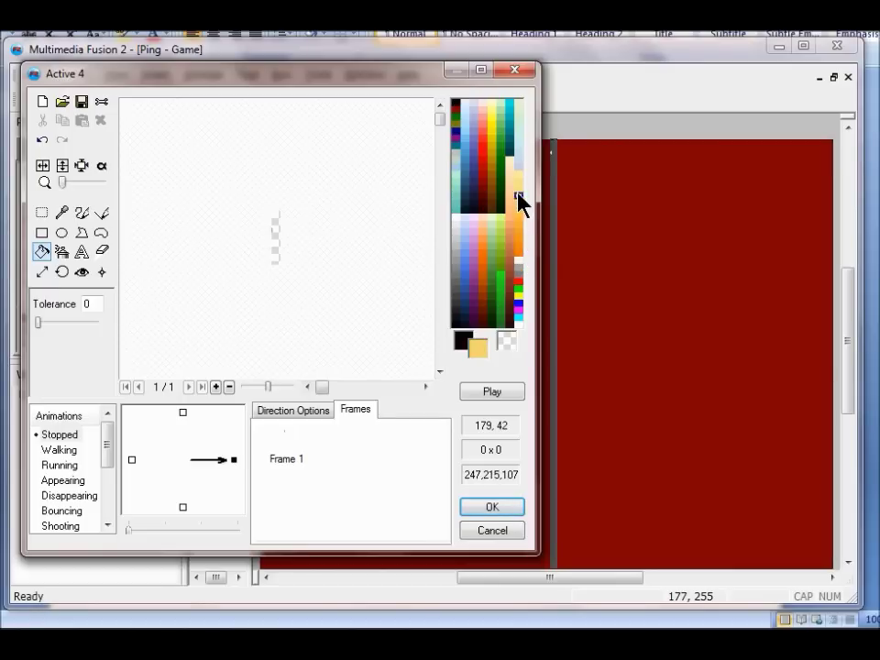
left_click(281, 216)
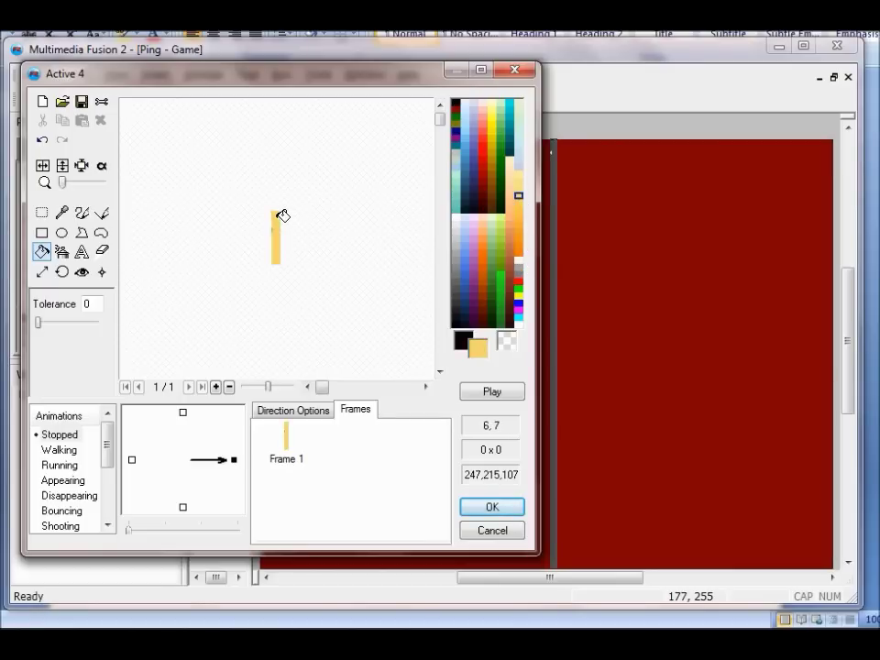
left_click(498, 506)
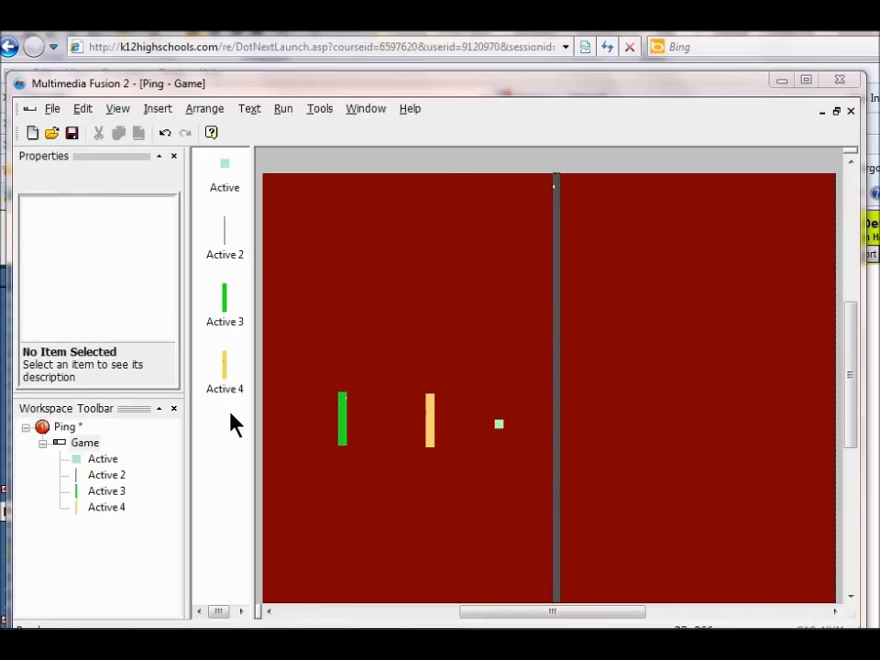
Rename the small square object on the playfield as Ball.
left_click(499, 425)
right_click(500, 424)
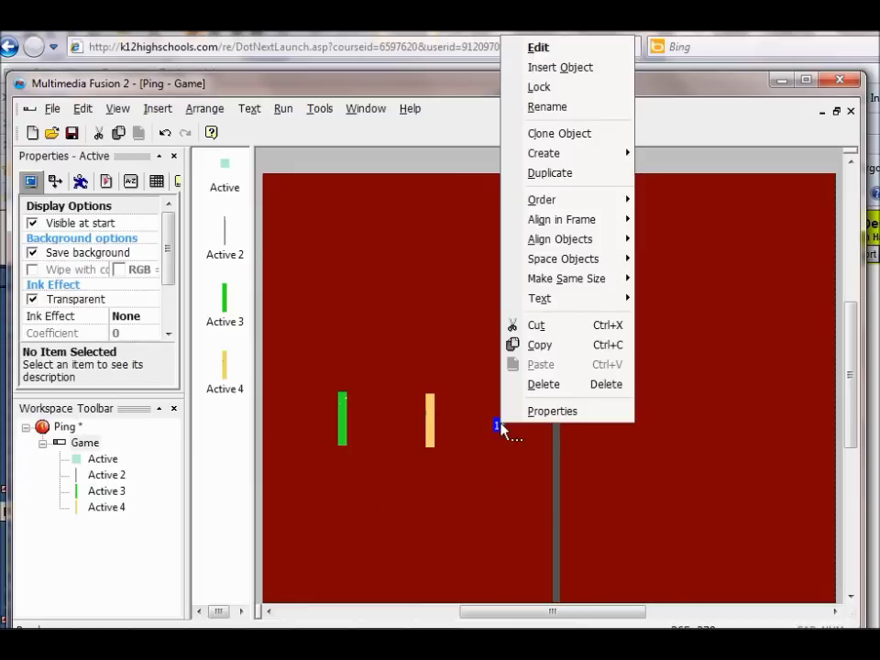
left_click(528, 107)
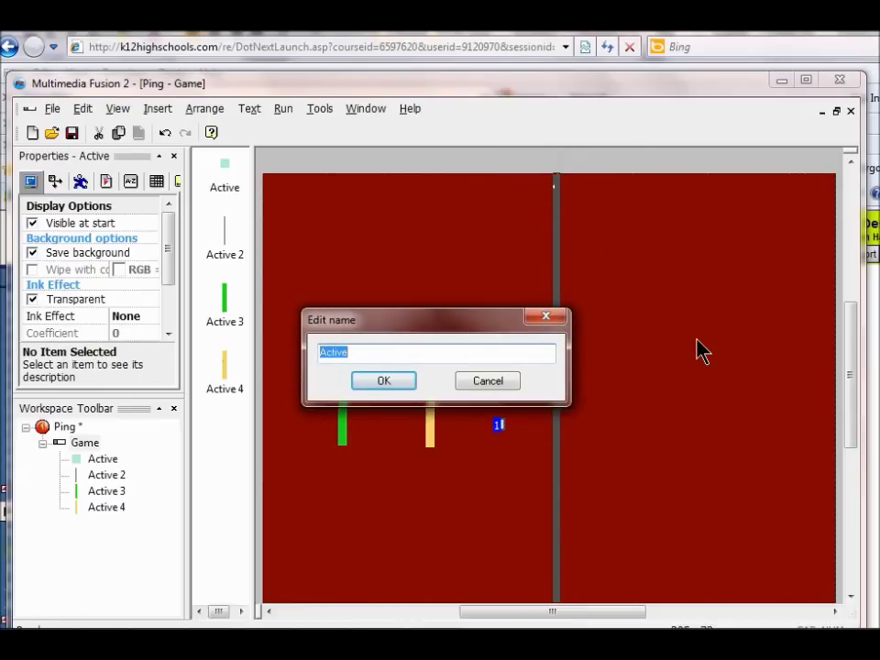
type("Ball")
left_click(387, 389)
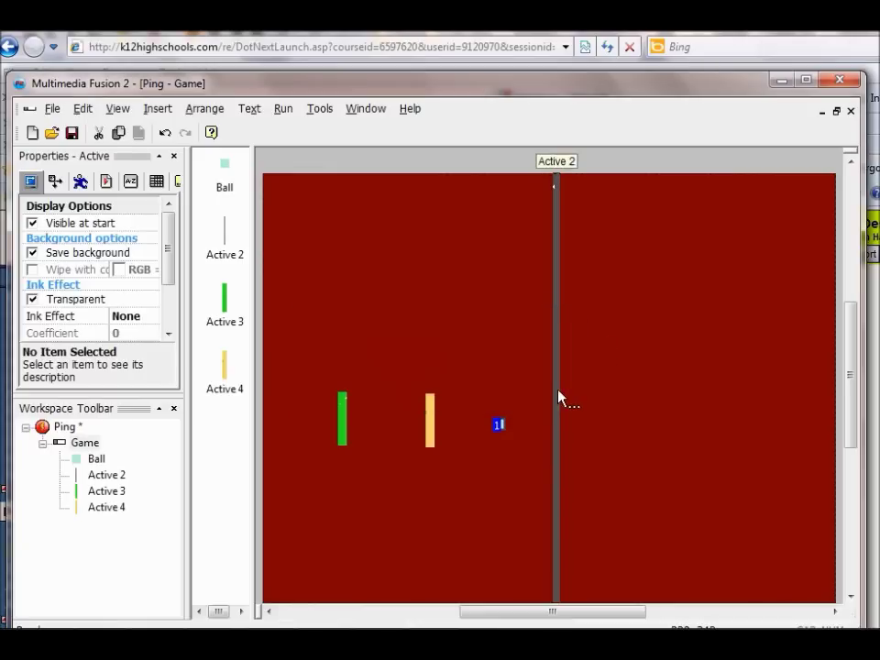
Rename the grey vertical divider object as Center_Line.
right_click_drag(560, 395, 559, 400)
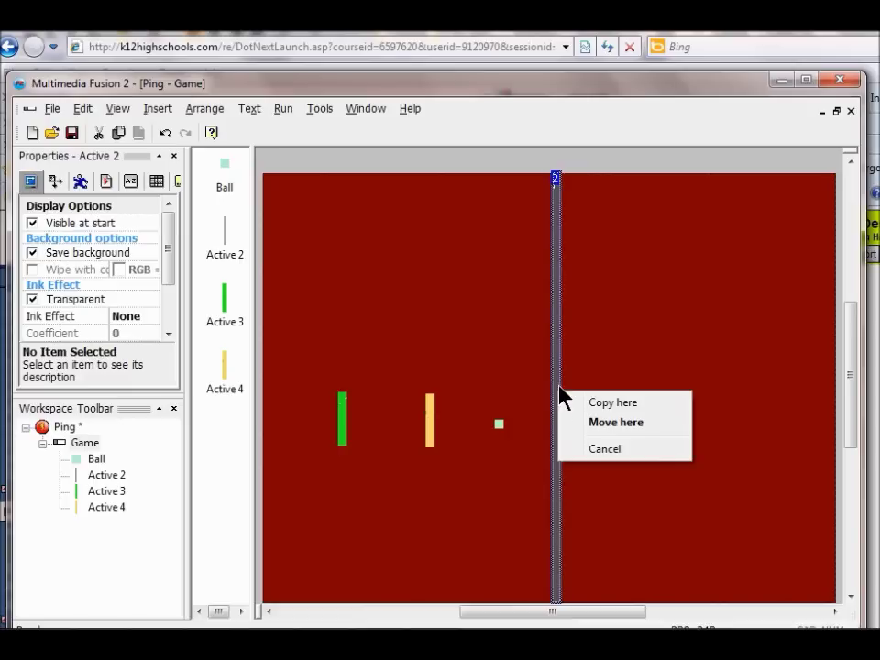
right_click(560, 376)
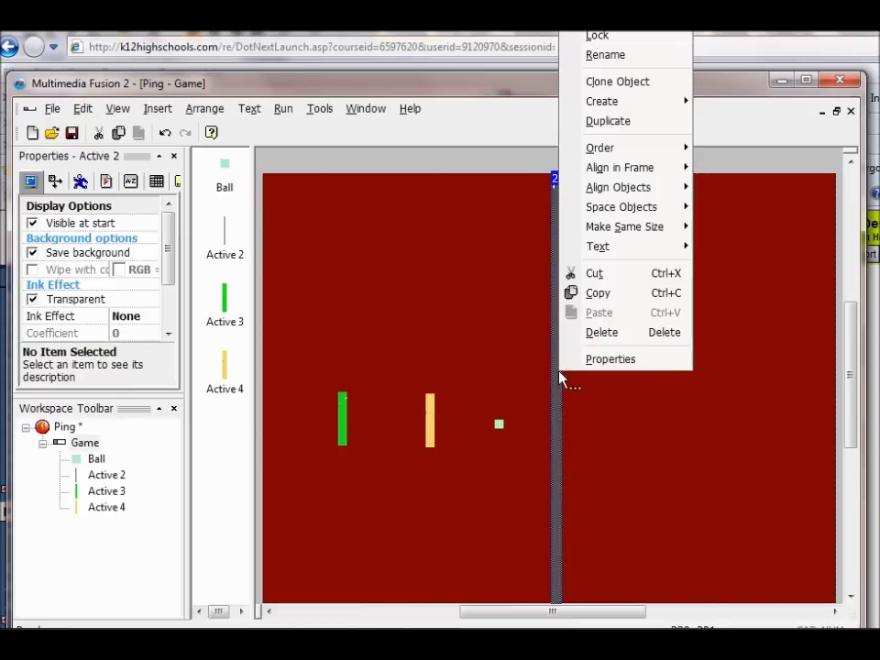
left_click(598, 57)
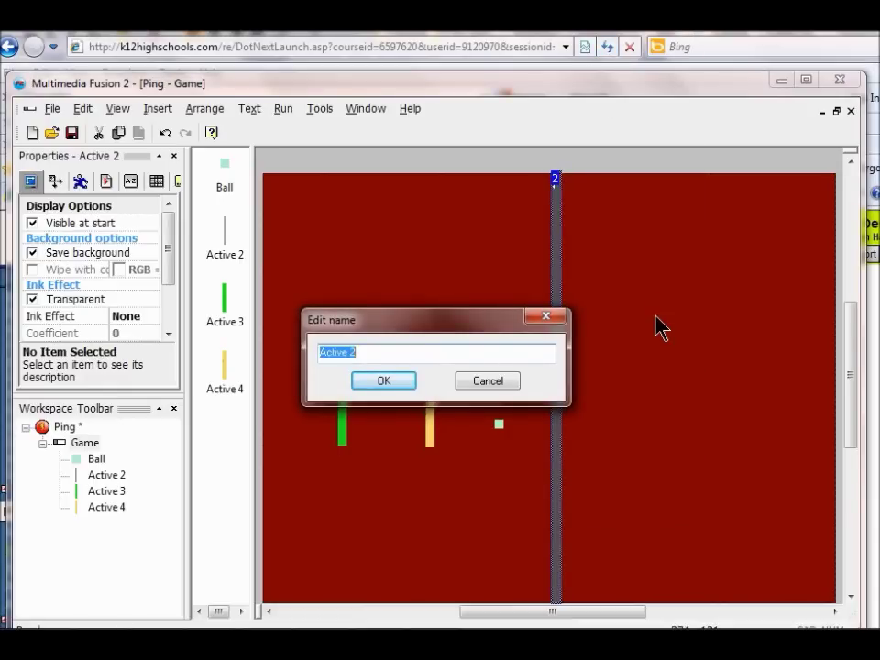
type("Center_LIne")
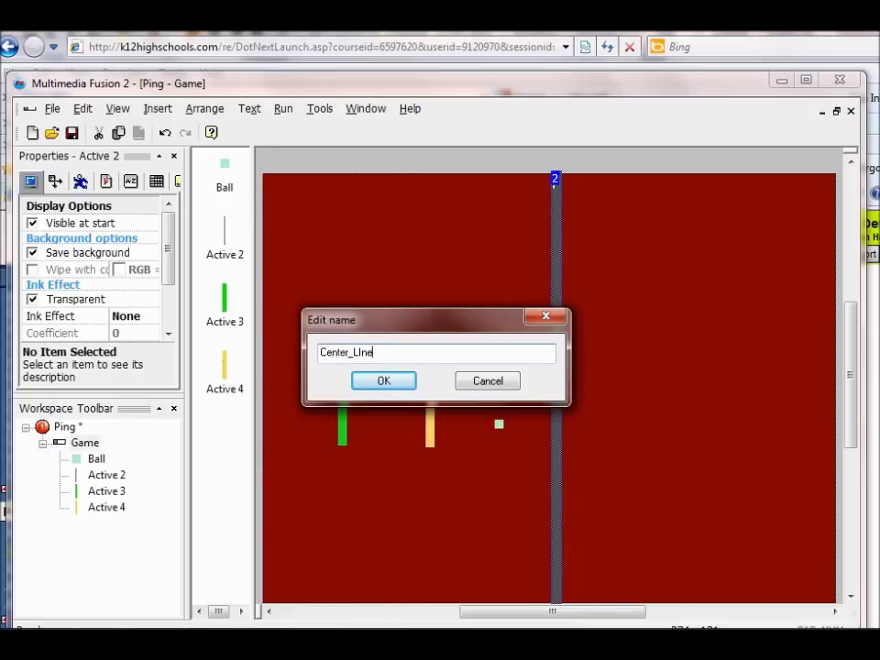
key("BackSpace")
key("BackSpace")
key("BackSpace")
type("ine")
left_click(383, 382)
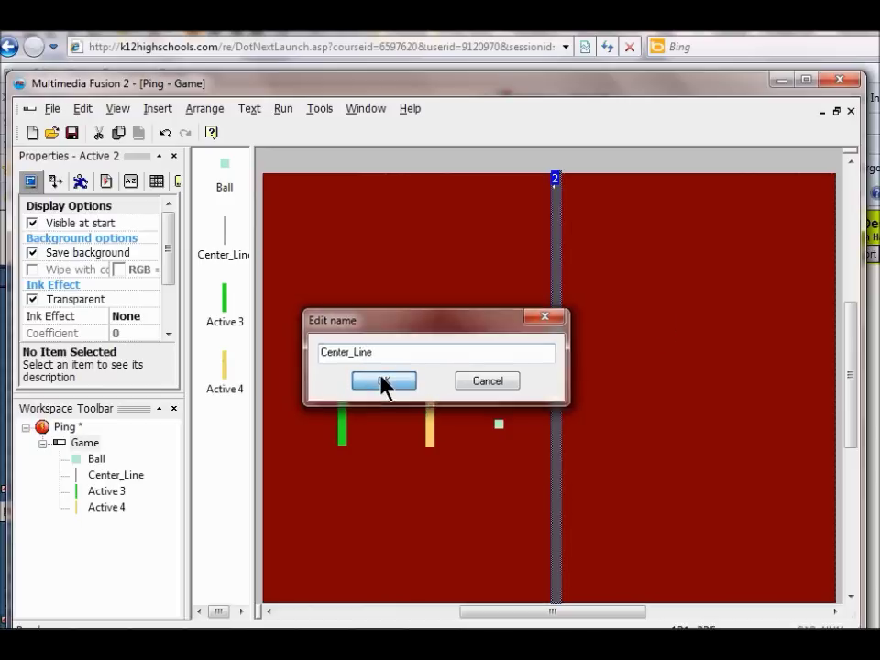
left_click(430, 424)
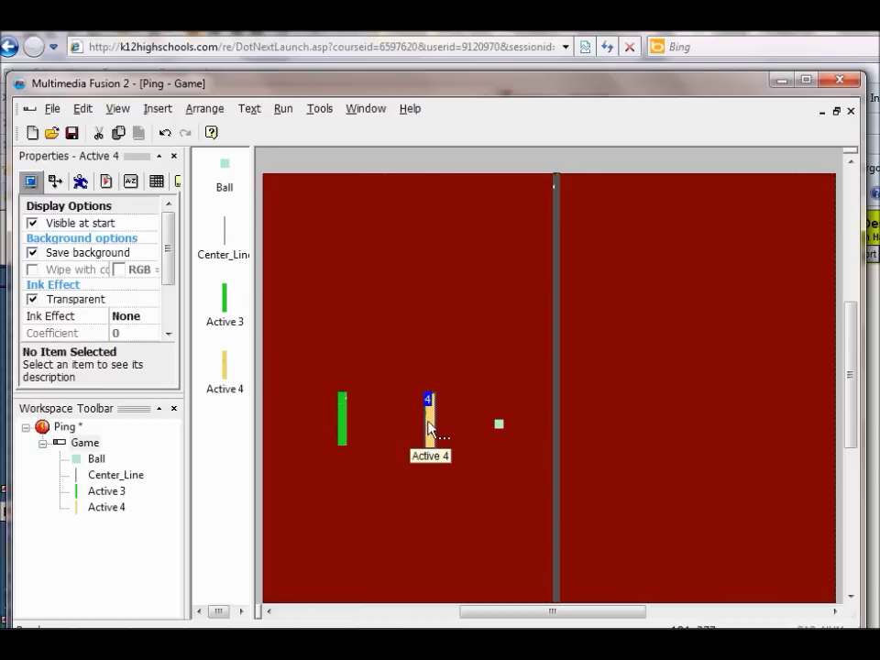
right_click_drag(430, 427, 429, 428)
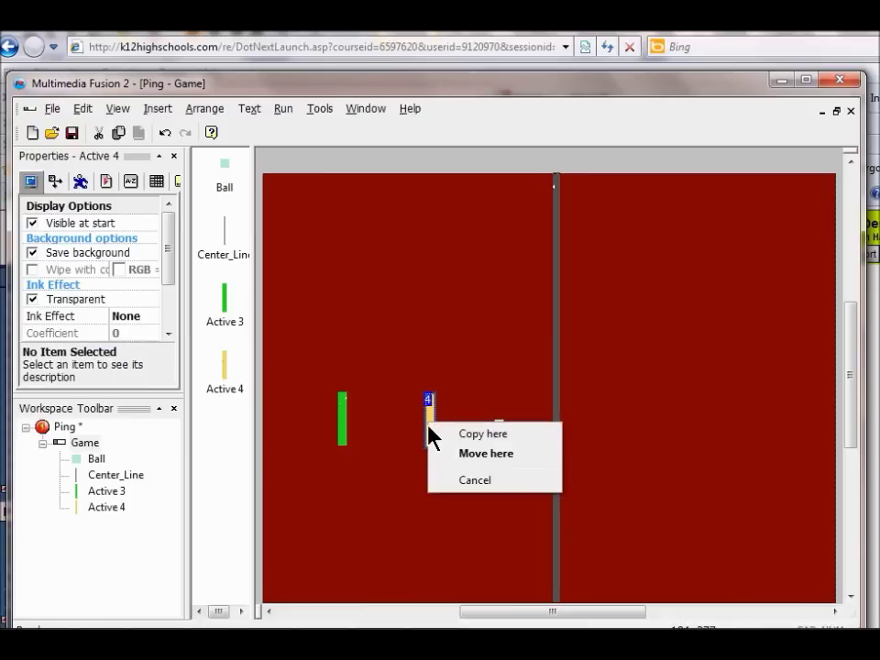
right_click_drag(428, 424, 427, 415)
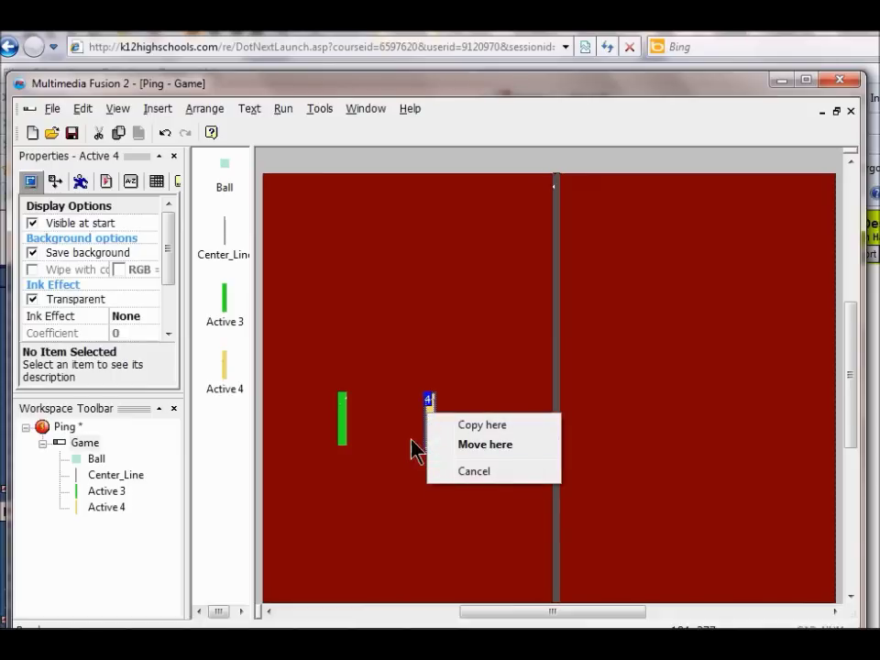
left_click(340, 435)
right_click_drag(342, 434, 341, 431)
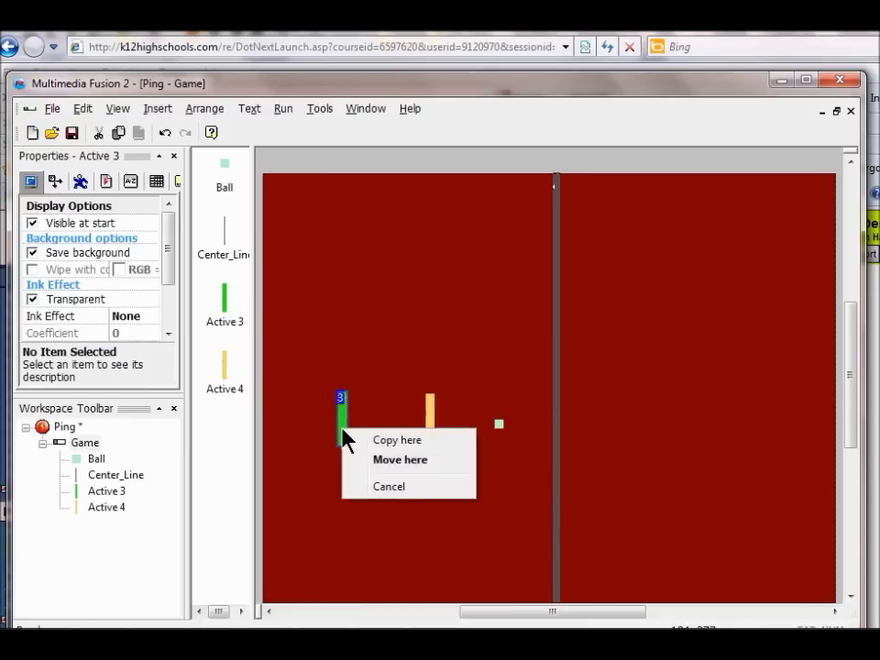
Rename the yellow paddle object as Paddle_1.
left_click(428, 418)
right_click(430, 414)
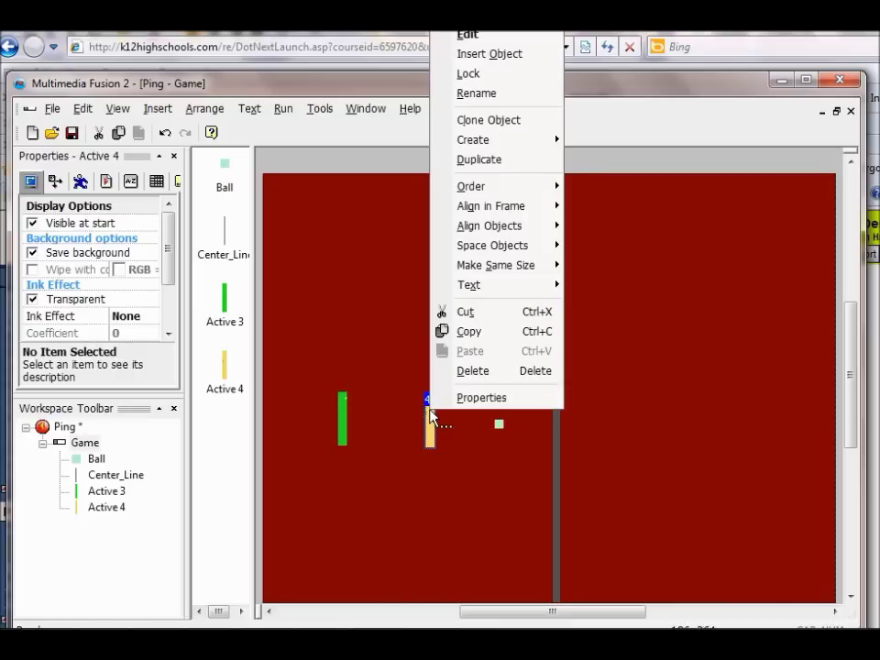
left_click(475, 94)
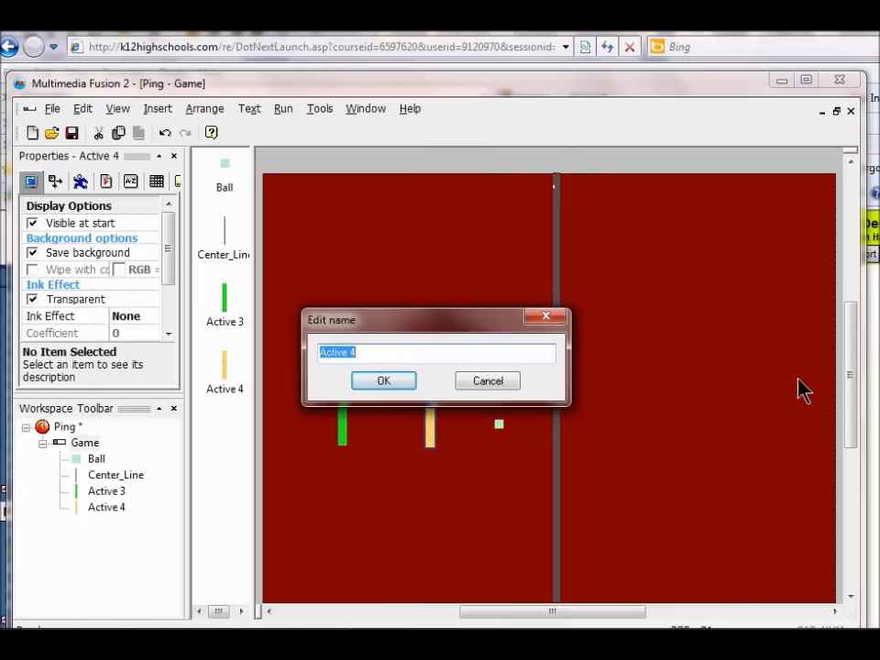
type("Paddle")
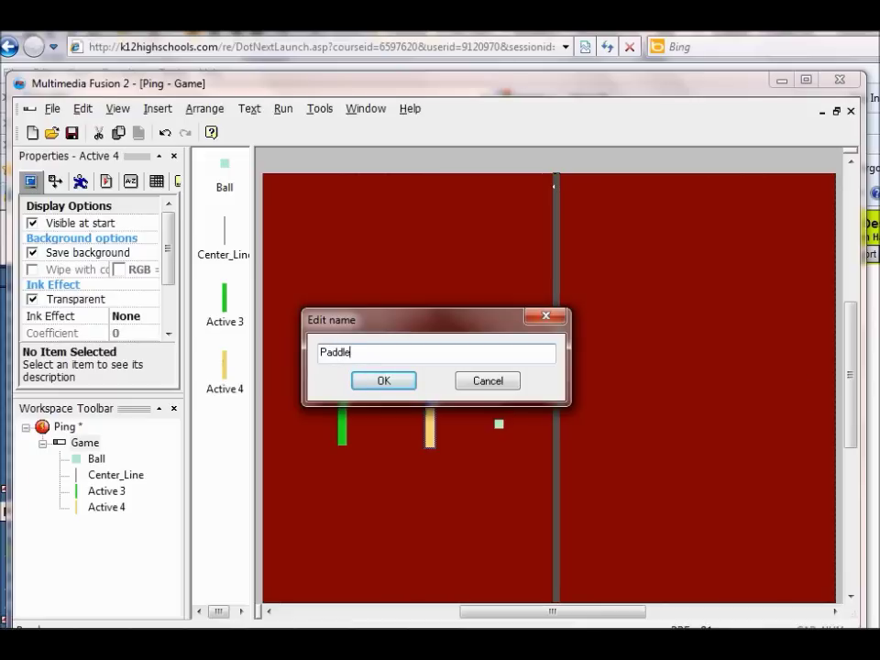
type("_1")
left_click(385, 385)
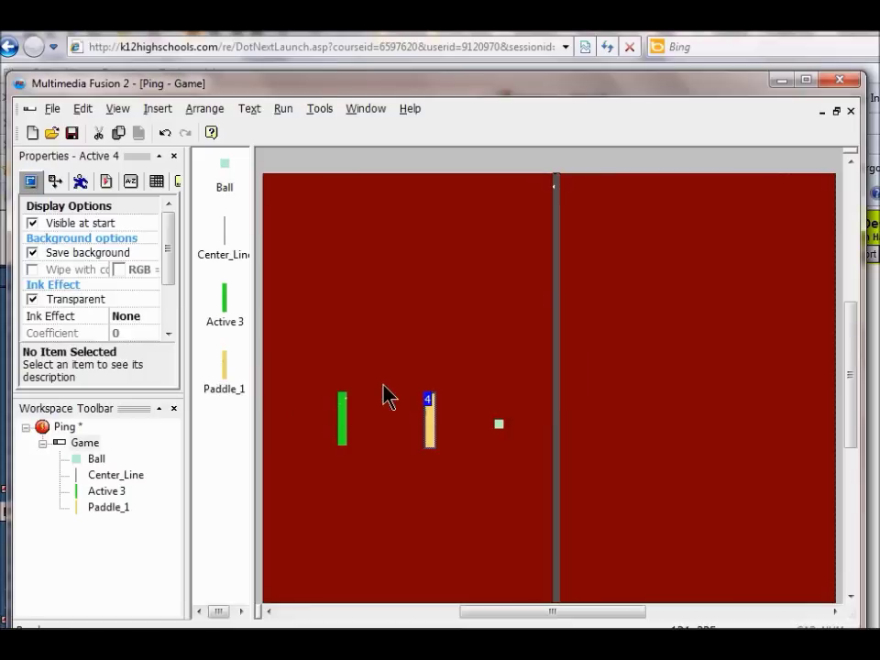
Rename the green paddle object as Paddle_2.
left_click(341, 414)
right_click(341, 414)
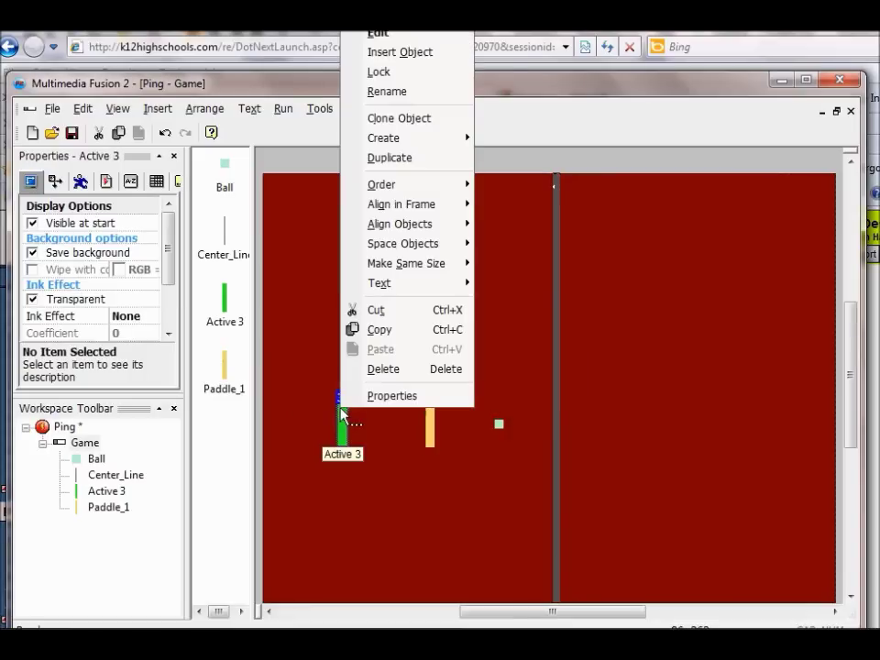
left_click(396, 93)
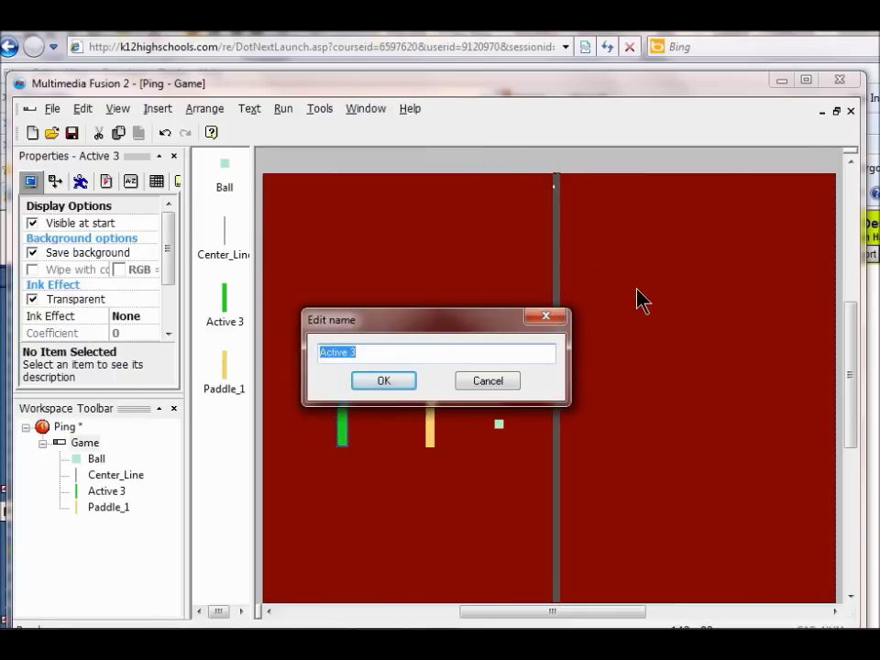
type("Paddle_2")
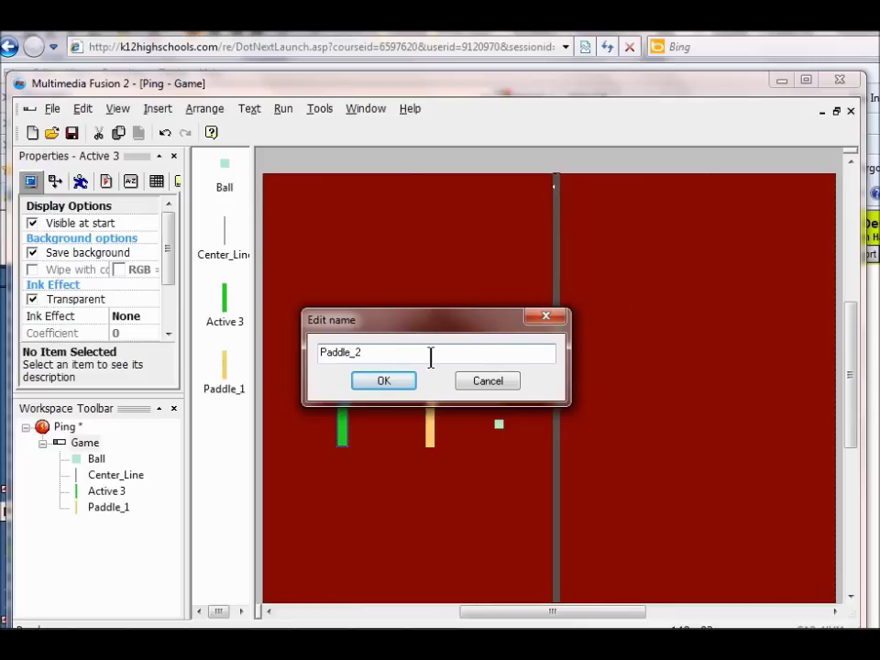
left_click(398, 383)
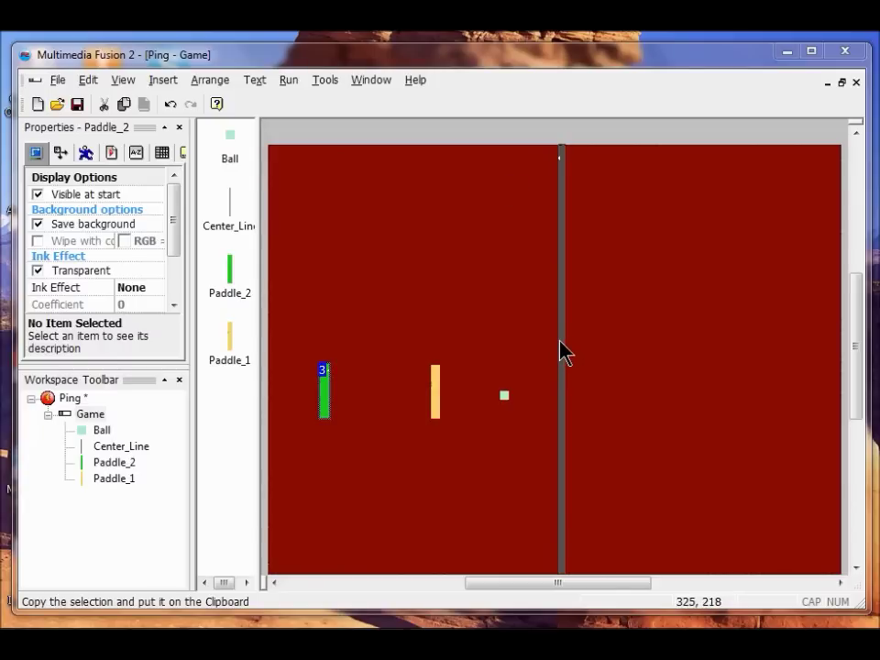
Align Center_Line in the frame to both the horizontal centre and the vertical centre.
right_click(560, 382)
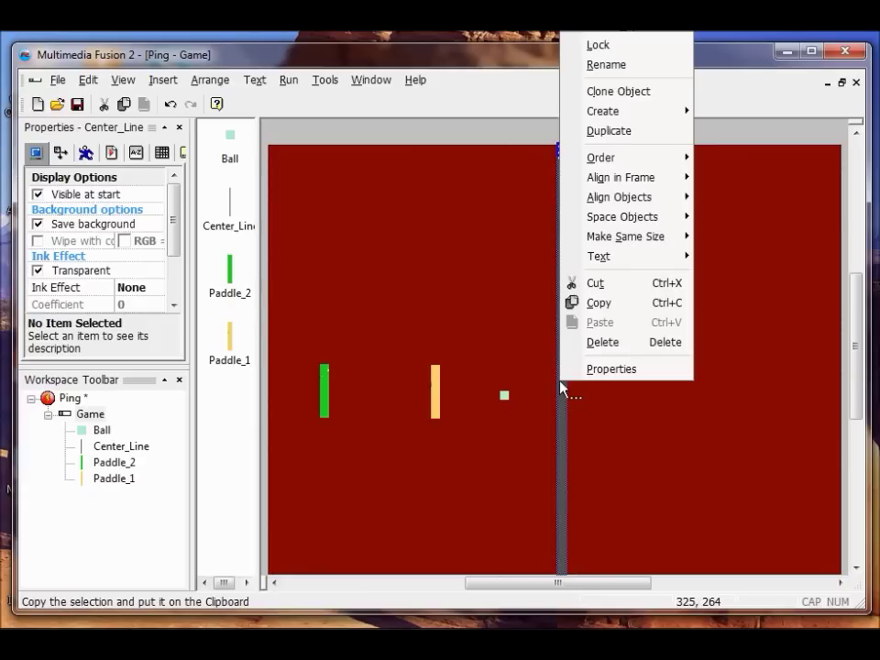
mouse_move(591, 188)
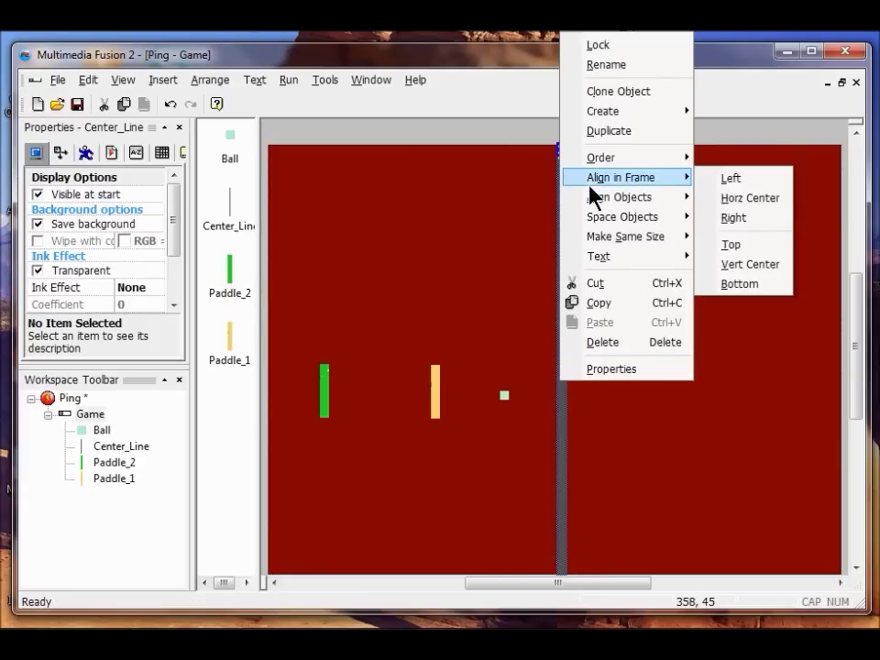
left_click(728, 198)
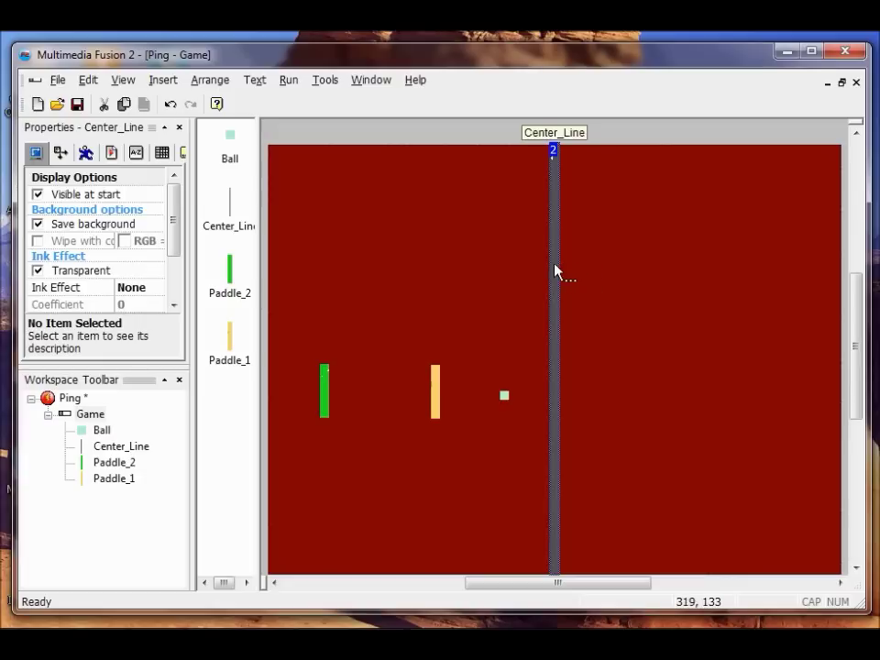
right_click_drag(555, 273, 555, 275)
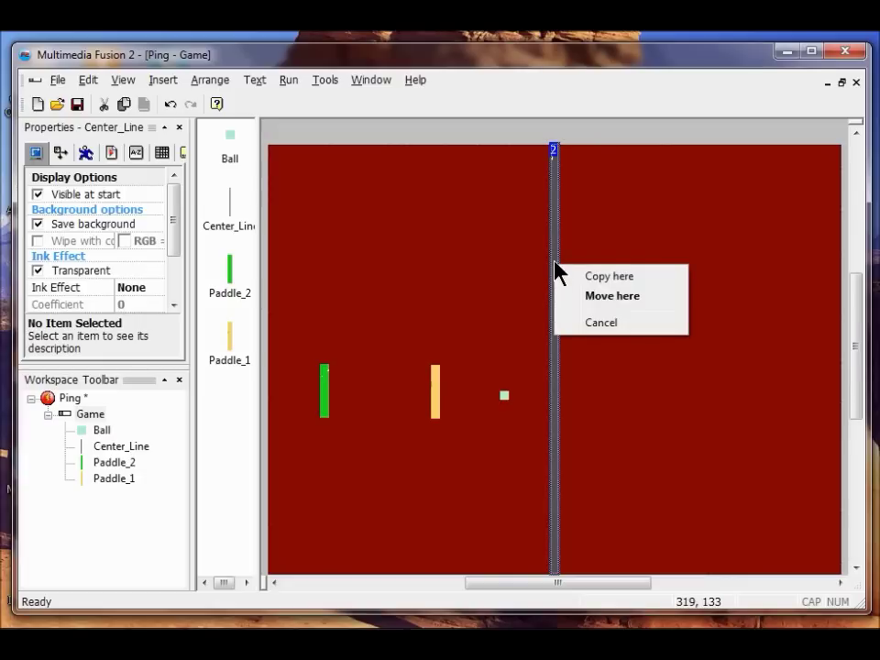
key("Escape")
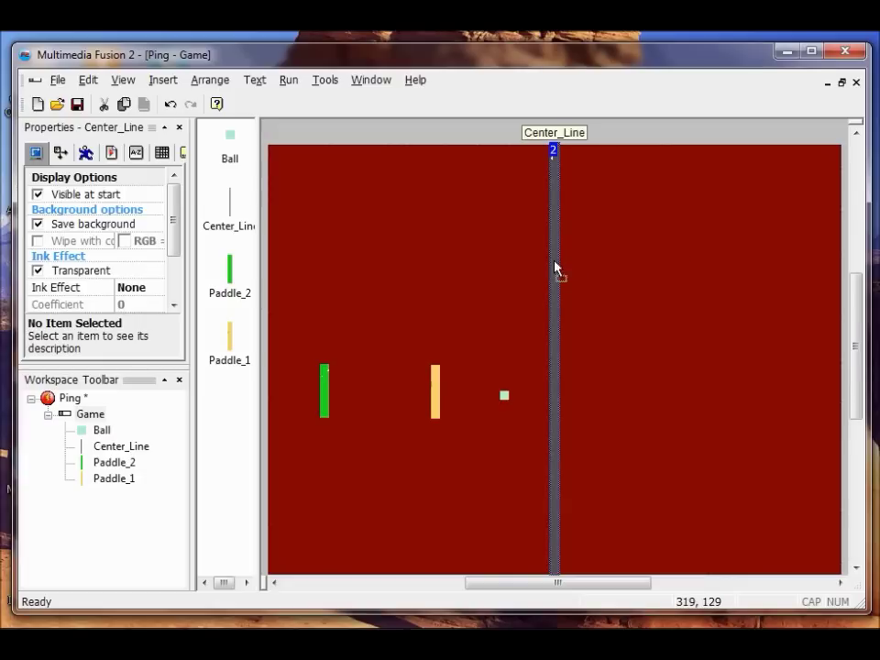
right_click(556, 269)
right_click(556, 272)
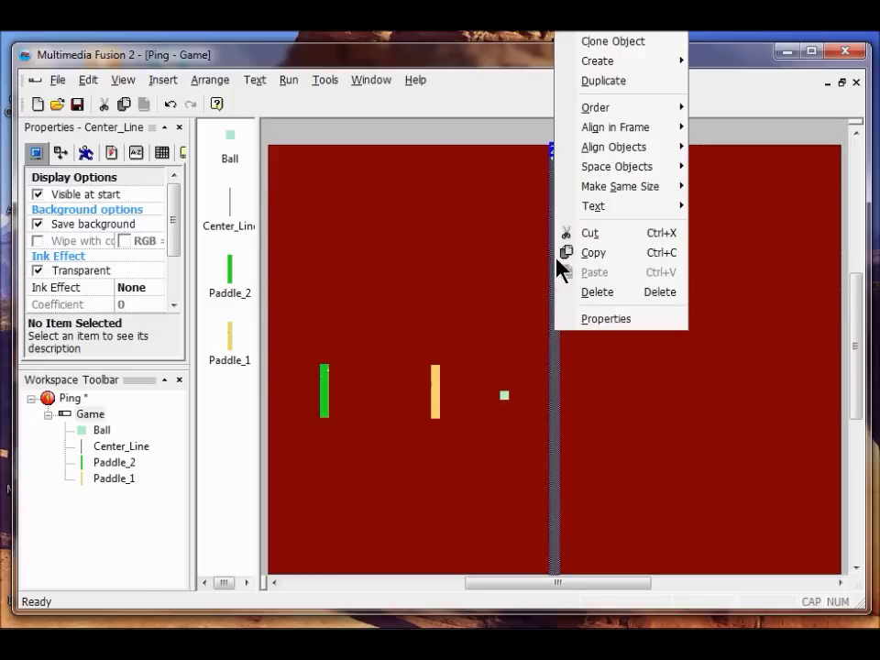
mouse_move(591, 133)
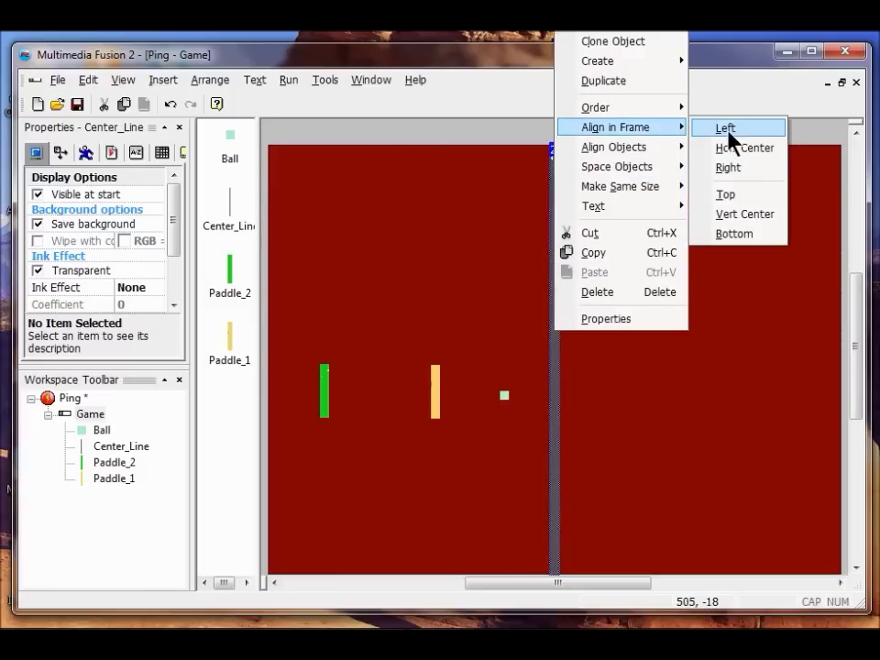
left_click(736, 216)
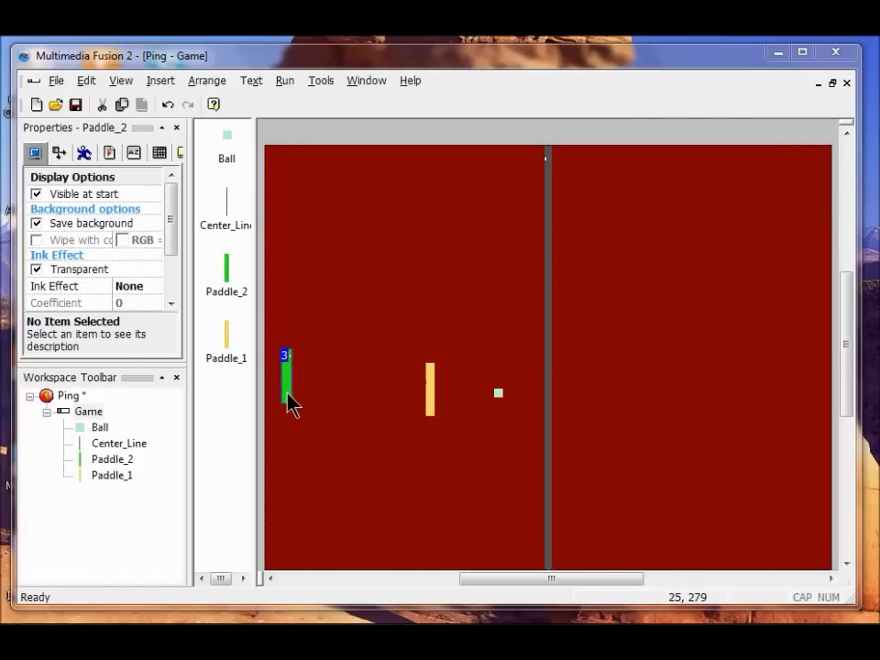
Move the green Paddle_2 slightly upward along the left edge of the red playfield.
left_click_drag(289, 404, 285, 370)
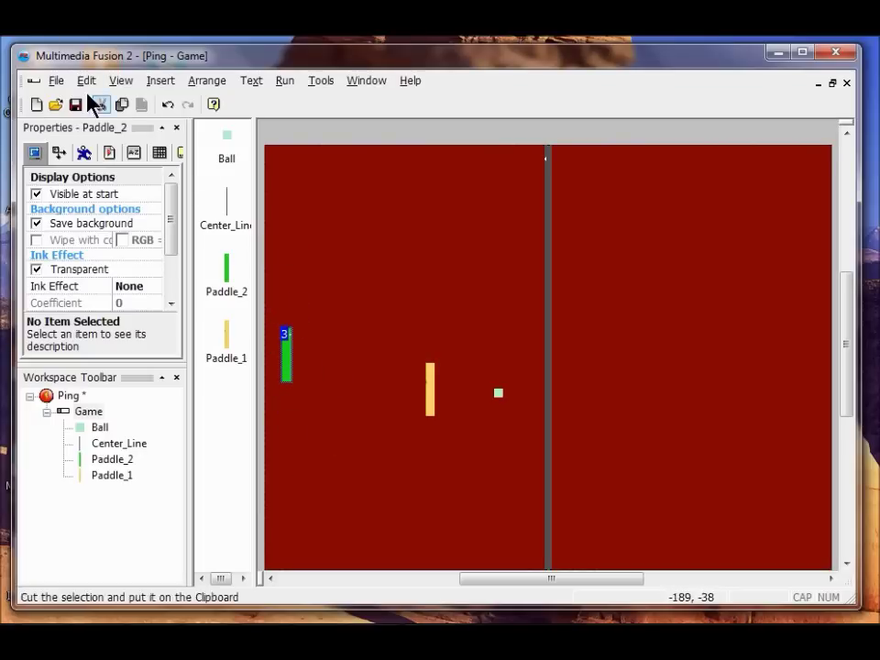
Move the yellow Paddle_1 to the right edge of the red playfield, level with the green Paddle_2.
left_click(430, 407)
left_click_drag(766, 385, 802, 368)
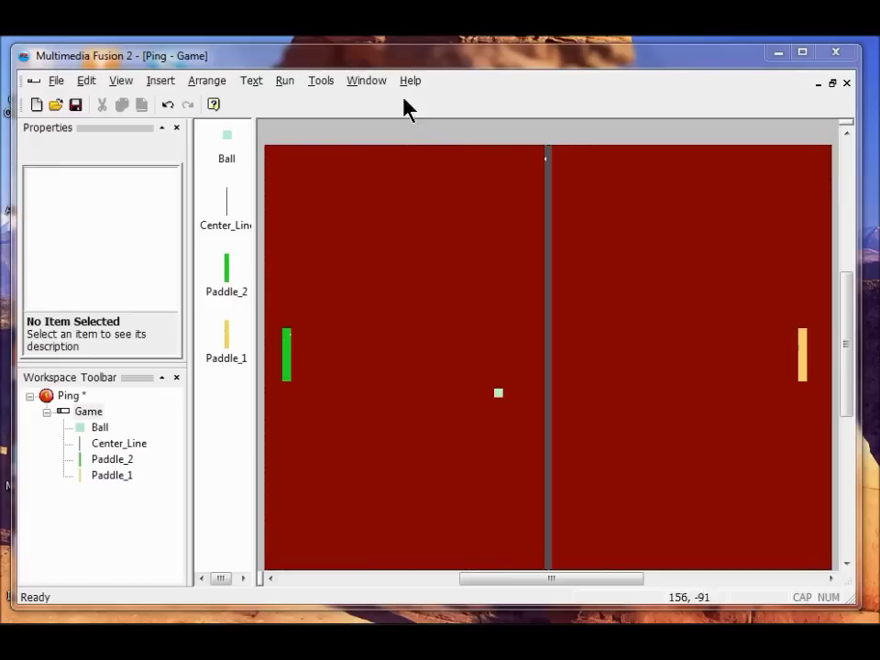
Set the Ball object's movement type to Bouncing Ball and preview the movement.
left_click(498, 394)
left_click(498, 394)
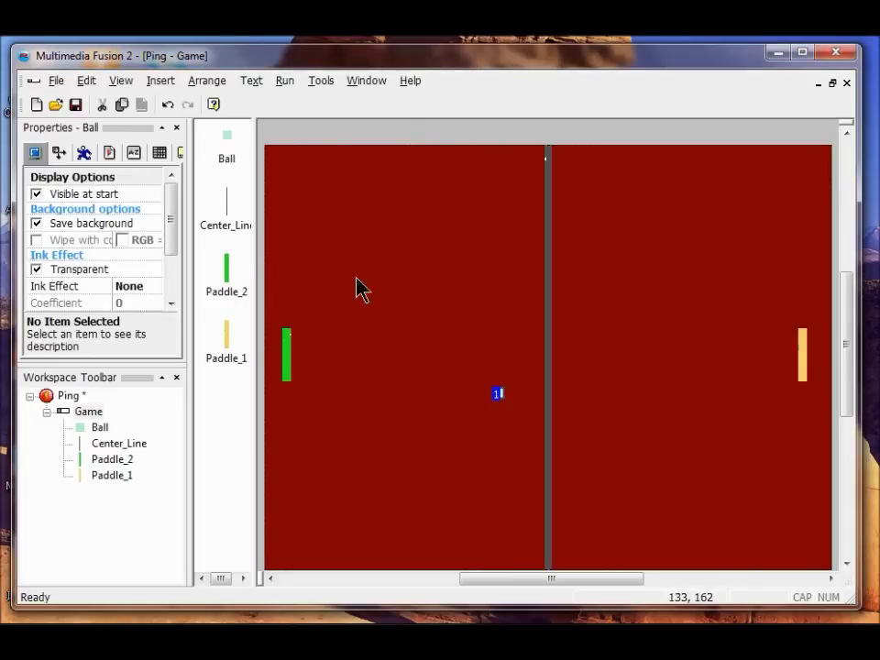
left_click(84, 153)
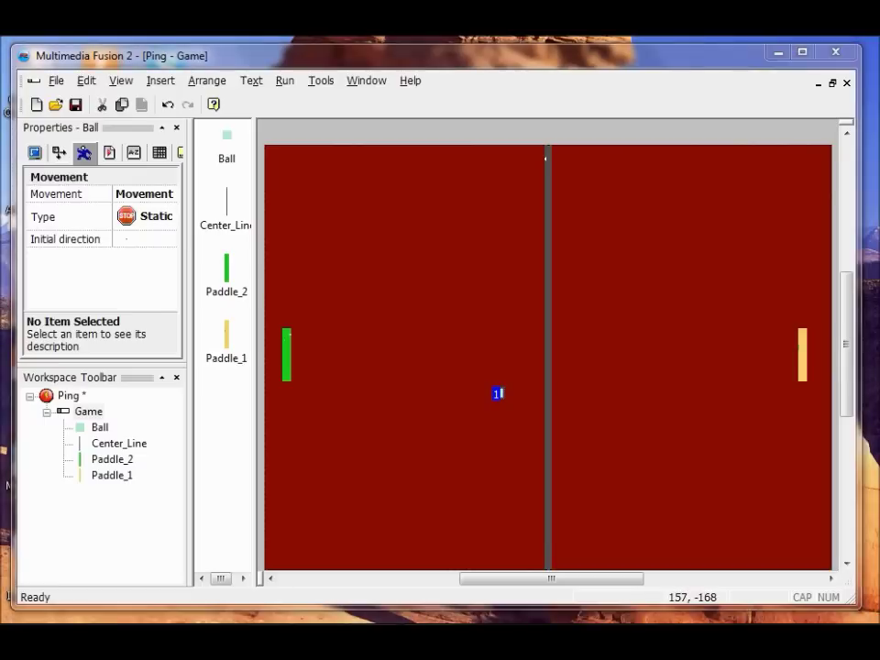
left_click(153, 225)
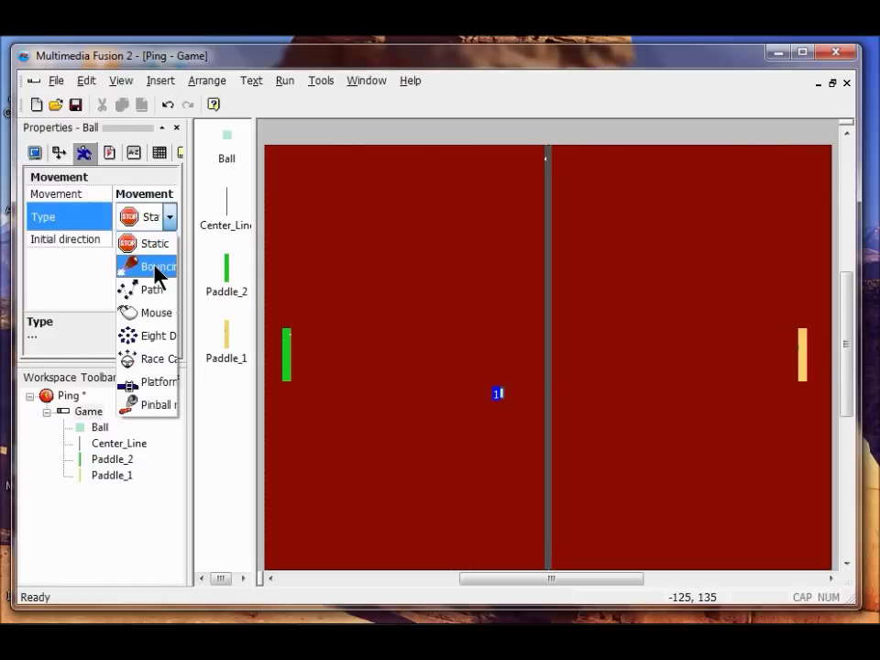
left_click(157, 268)
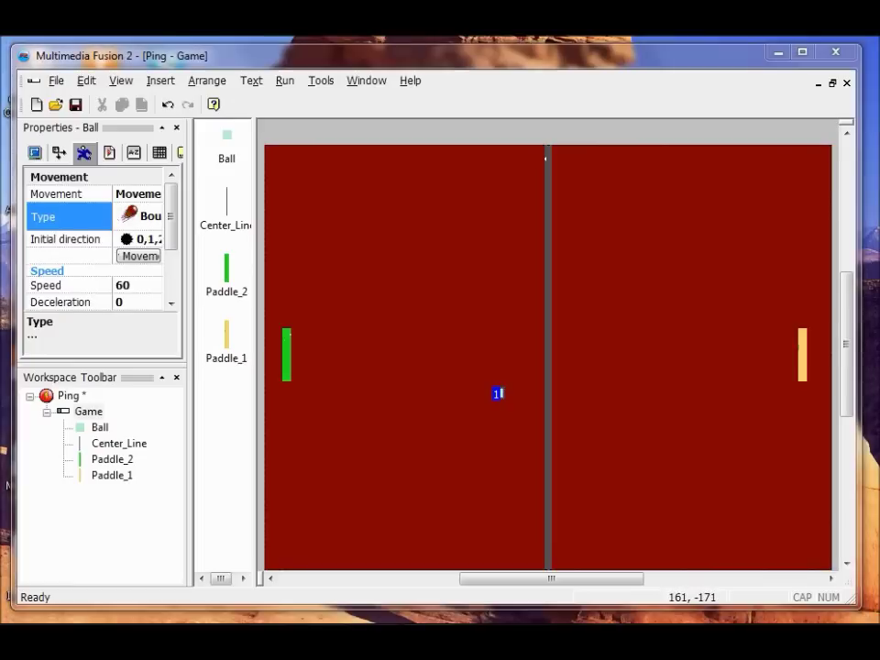
scroll(169, 232, "down", 2)
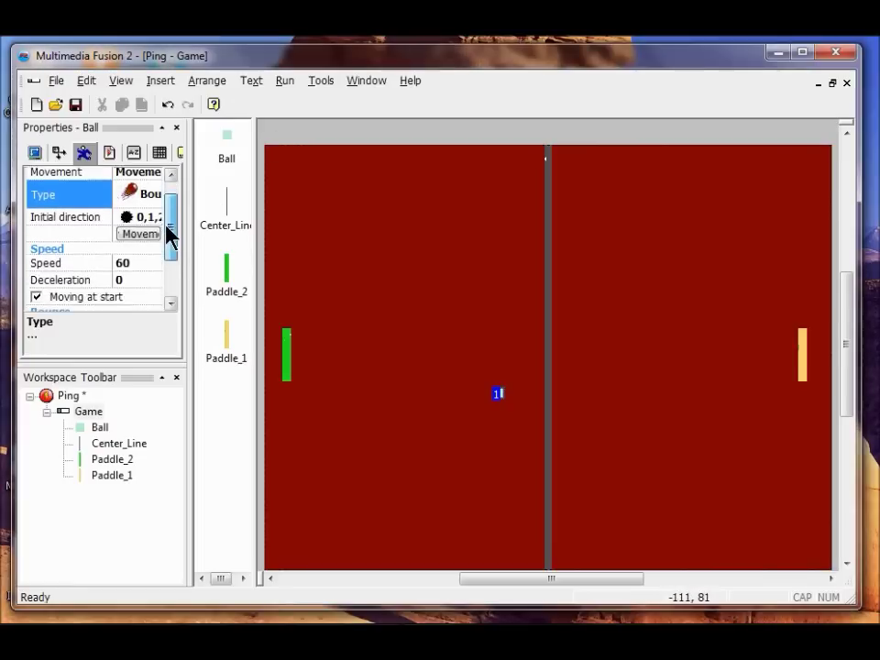
scroll(168, 246, "down", 1)
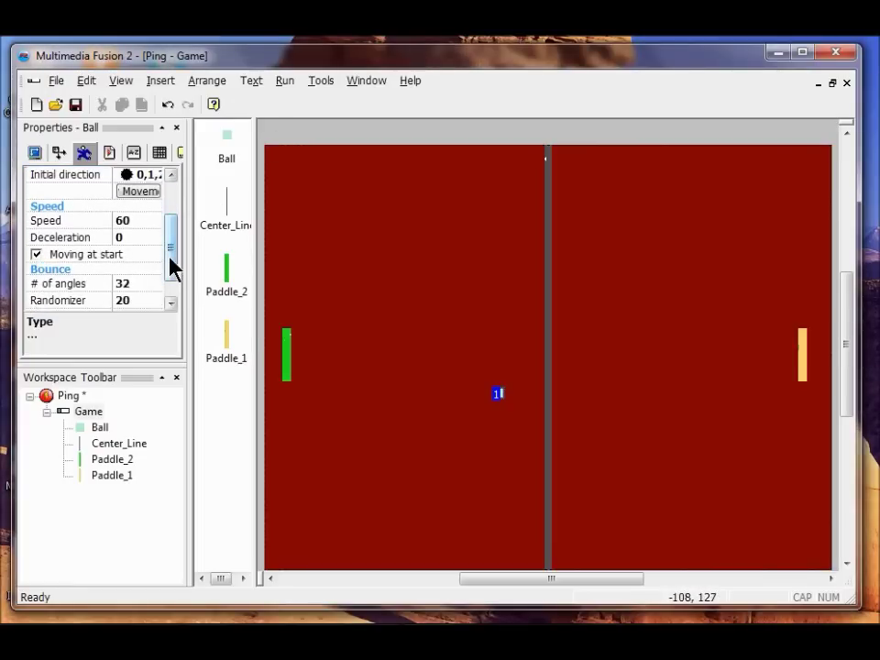
left_click_drag(170, 269, 174, 250)
left_click(144, 234)
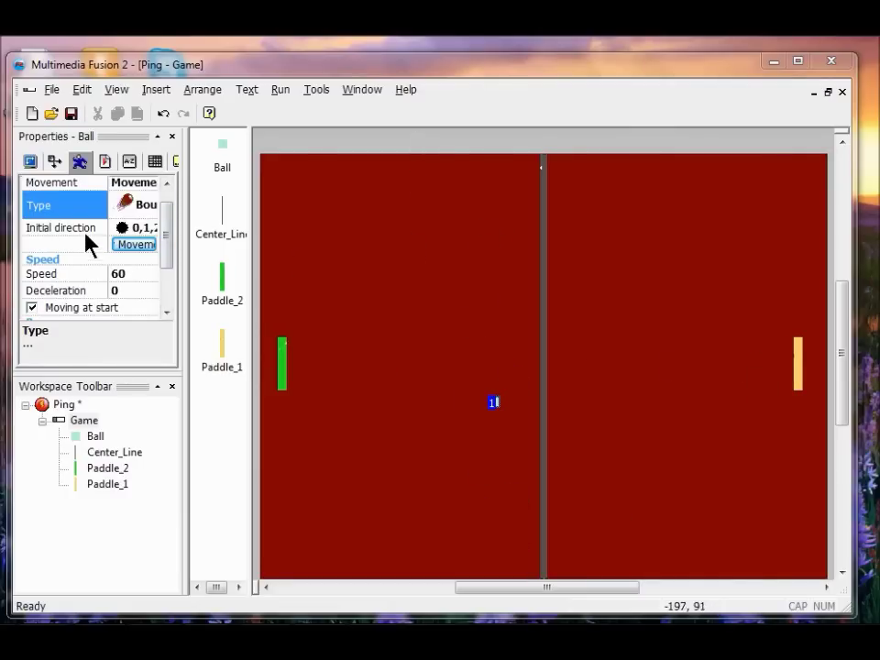
Clear all of the Ball's initial directions and enable seven rightward ones, from straight right to three above and three below.
left_click(123, 229)
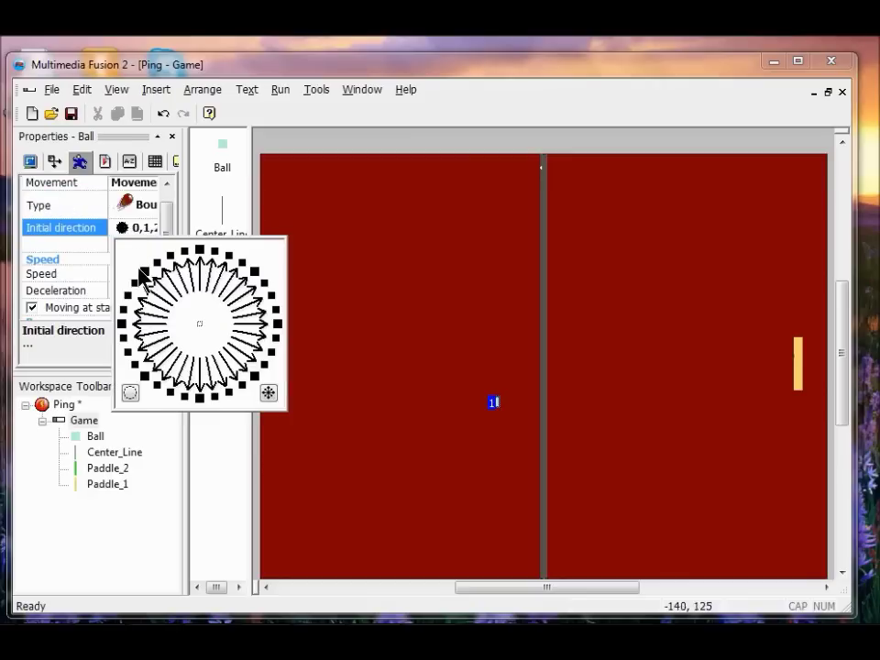
left_click(131, 393)
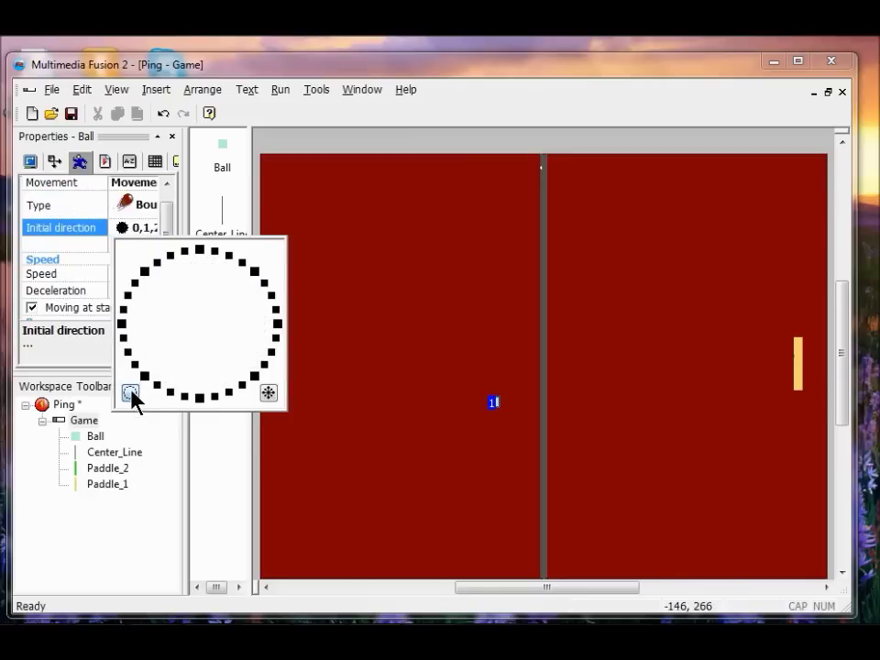
left_click(278, 326)
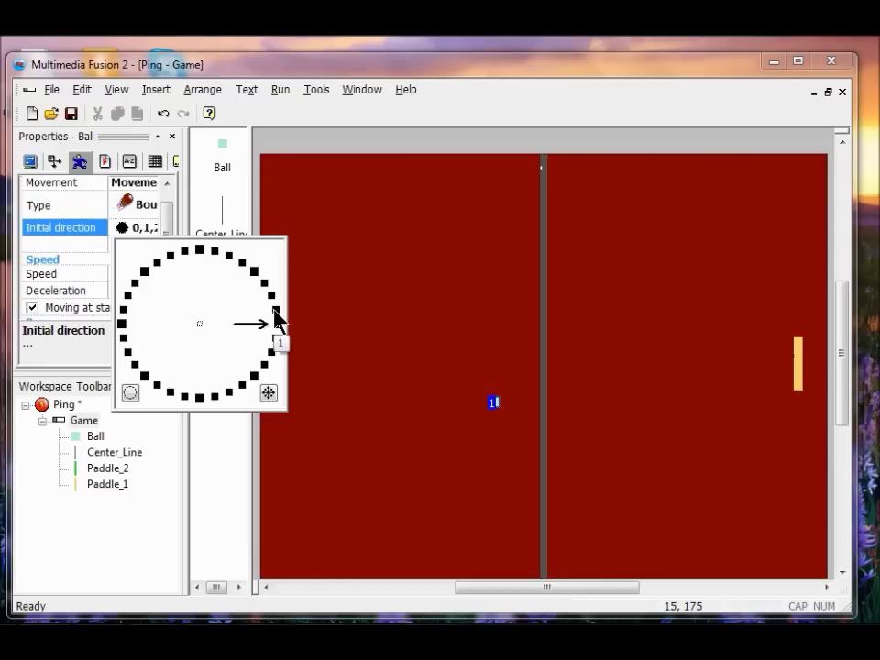
left_click(276, 313)
left_click(274, 300)
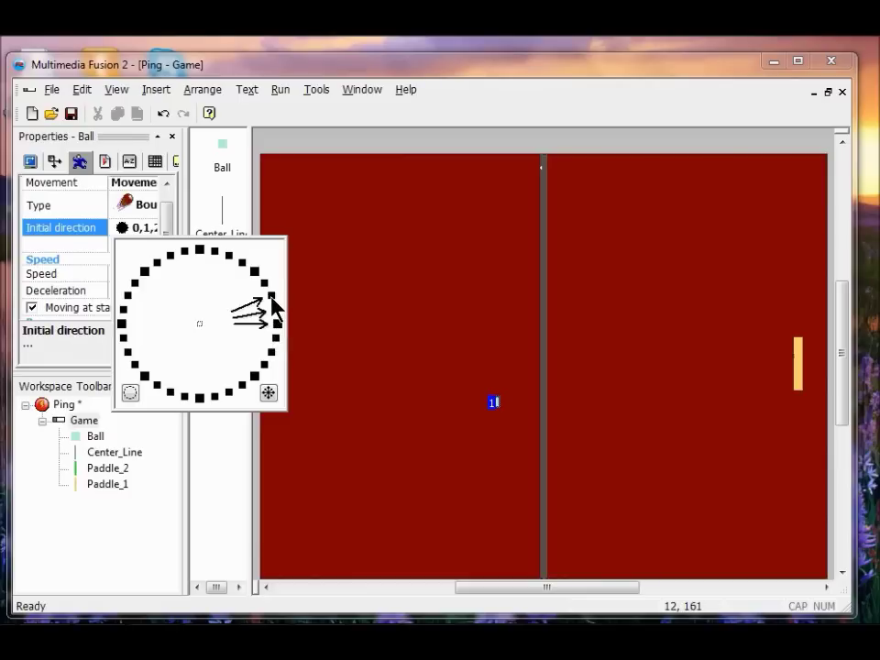
left_click(265, 285)
left_click(265, 285)
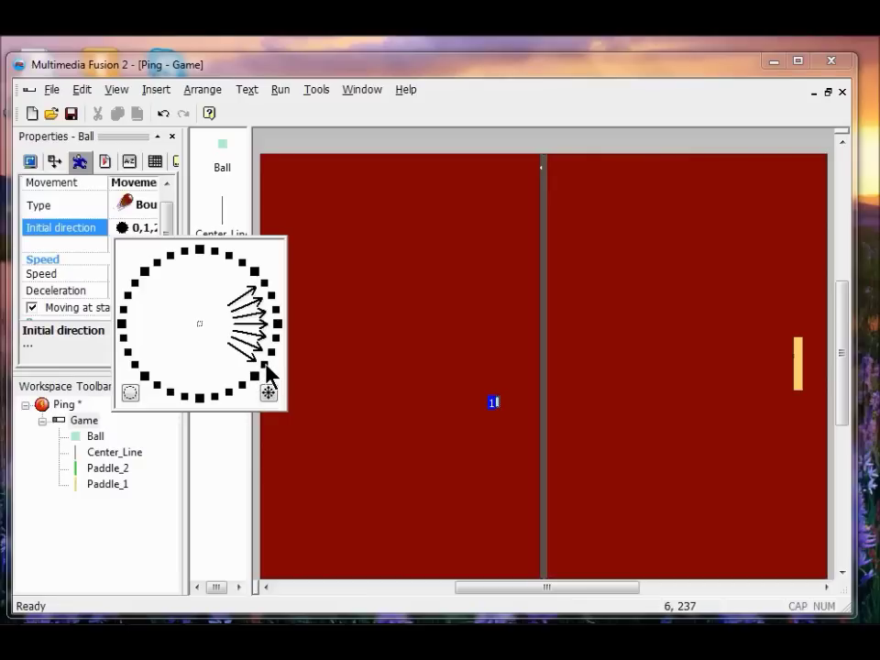
Enable the seven matching leftward initial directions for the Ball, from straight left to three above and three below.
left_click(123, 324)
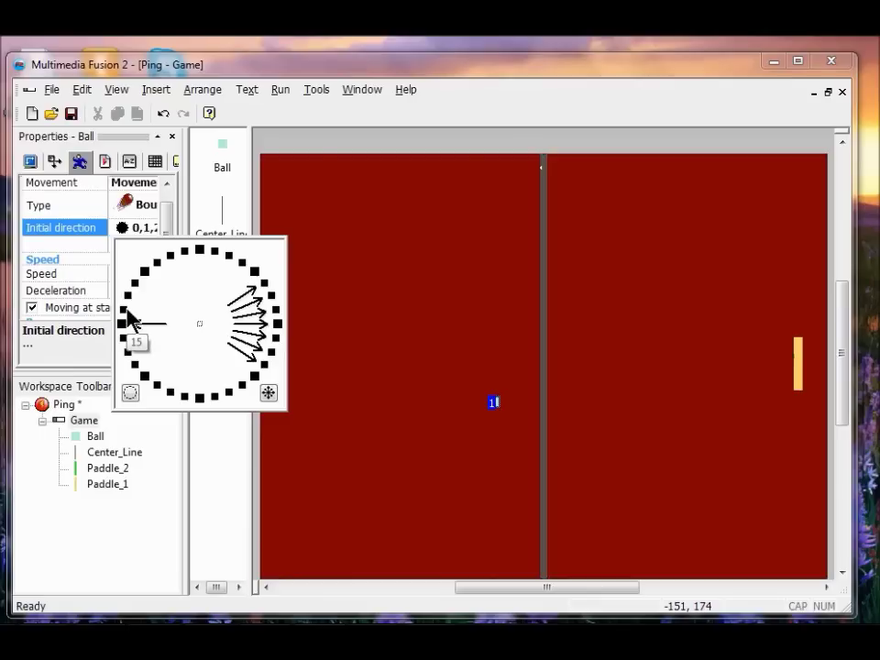
left_click(129, 309)
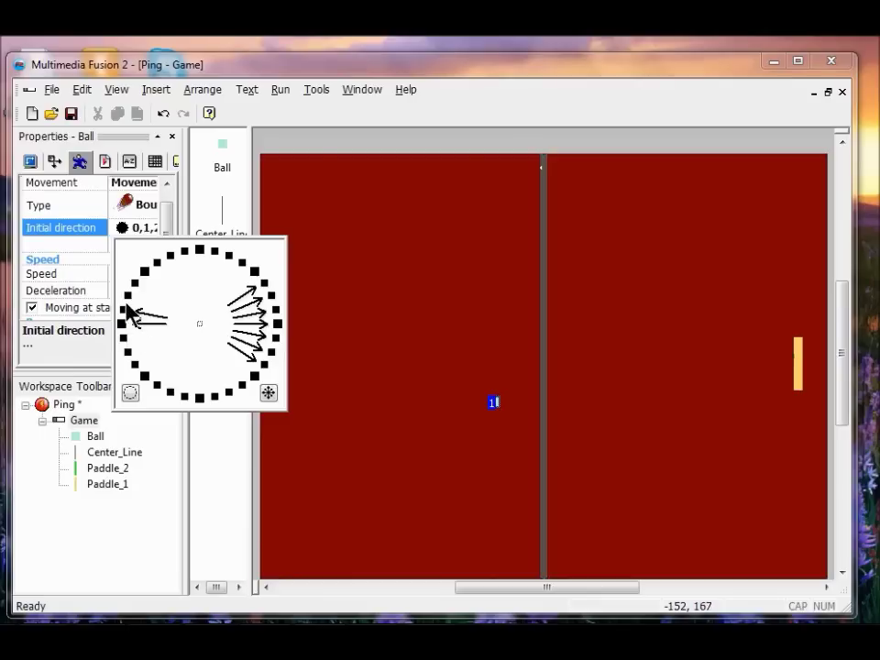
left_click(136, 283)
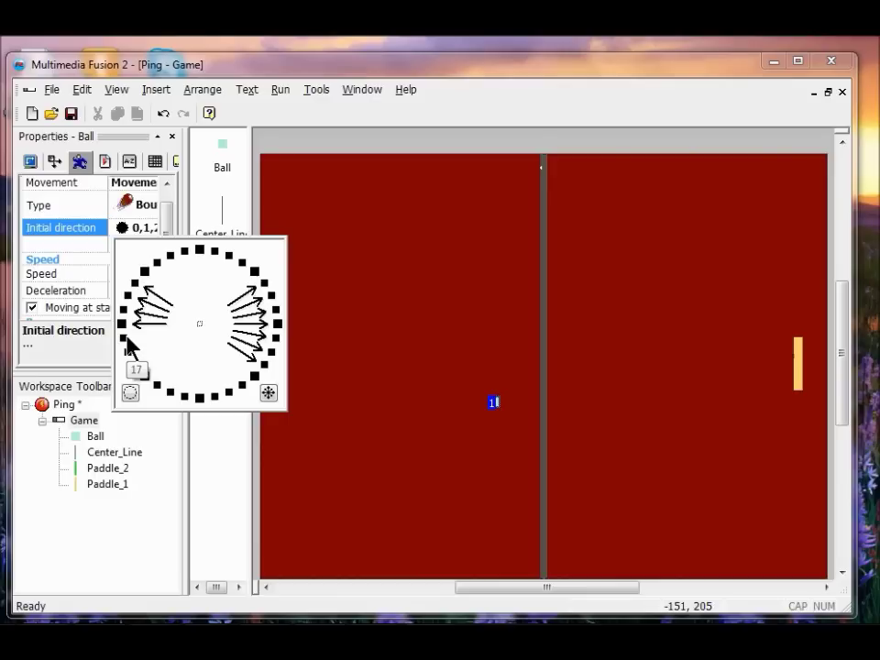
left_click(129, 343)
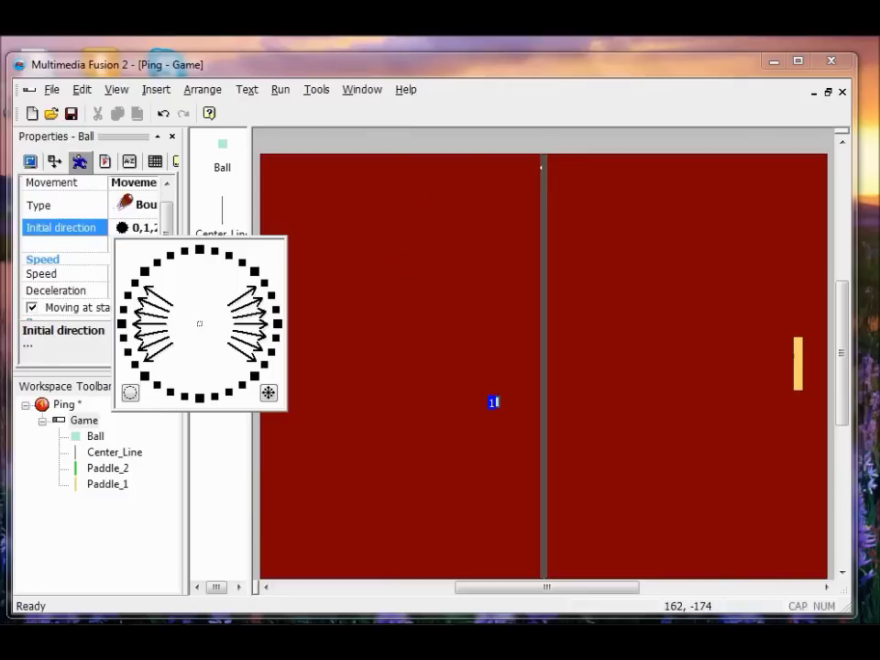
left_click(137, 229)
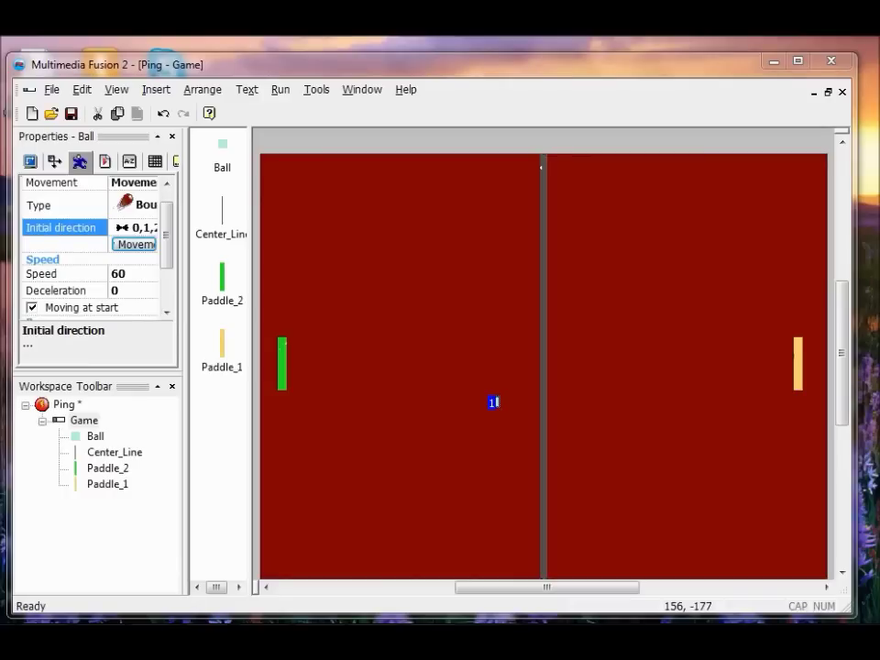
In the Event Editor, add a condition testing for a collision between the Ball and the green Paddle_2.
left_click(119, 92)
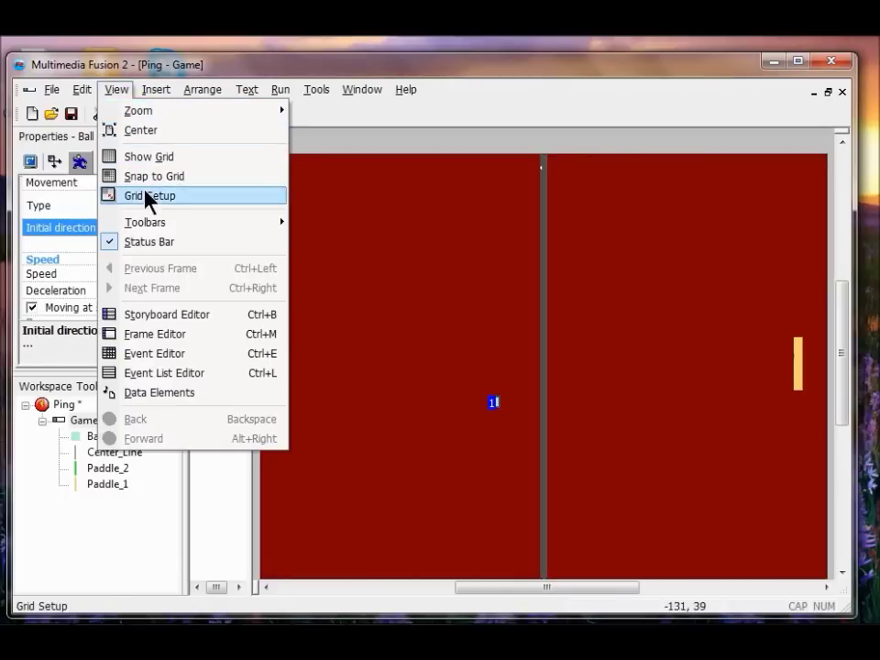
left_click(156, 355)
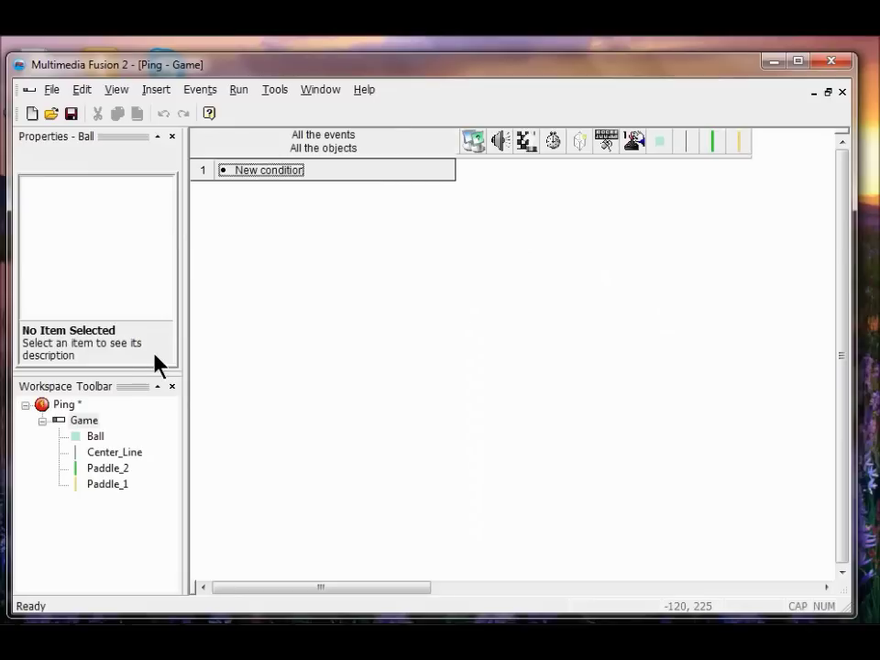
double_click(267, 171)
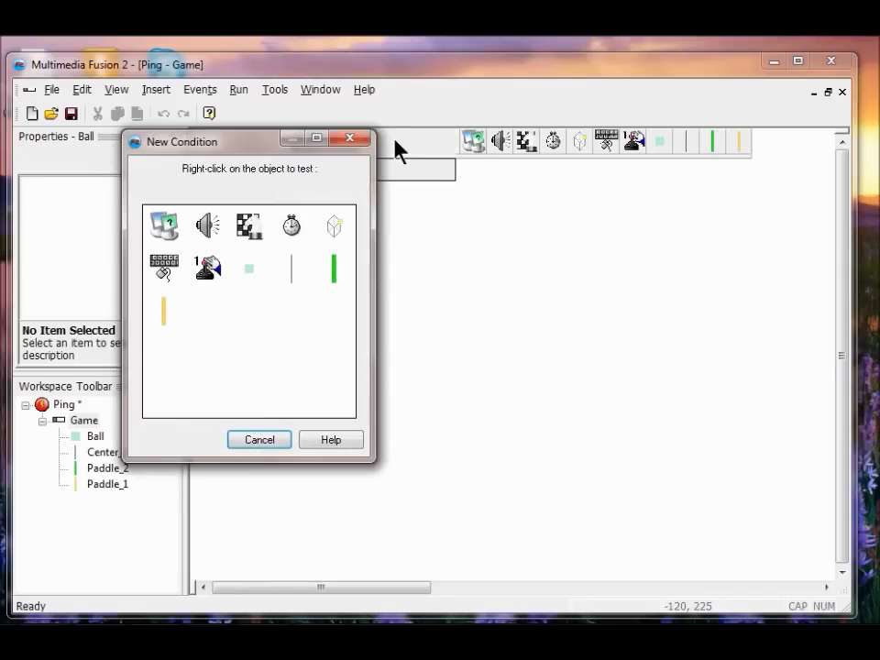
right_click(246, 269)
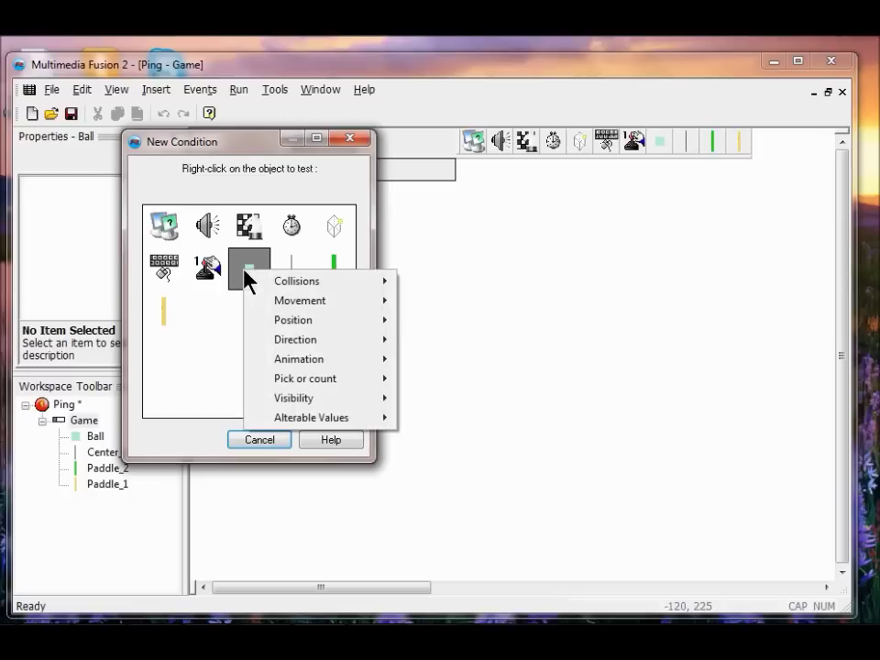
mouse_move(295, 282)
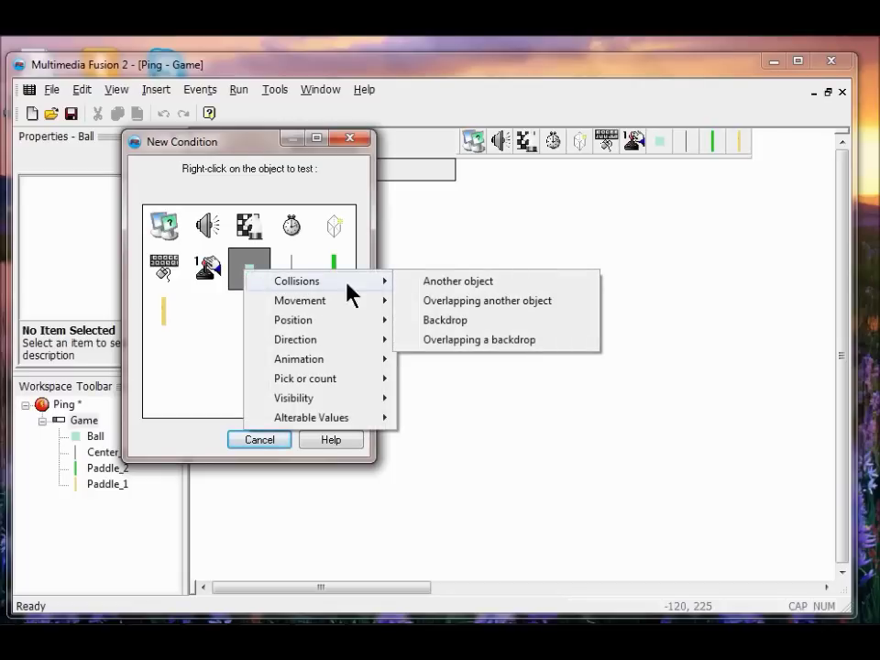
left_click(459, 284)
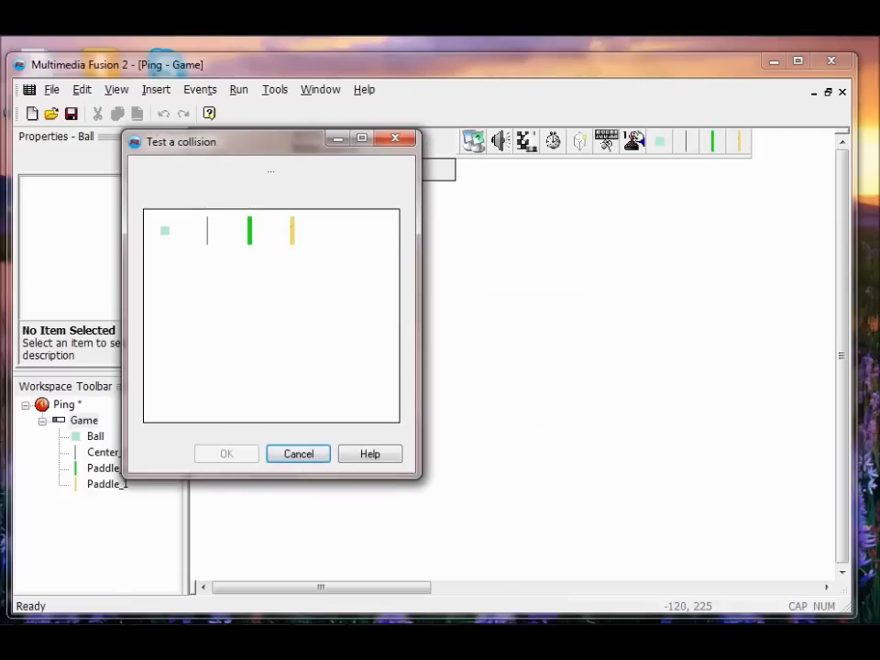
left_click(250, 239)
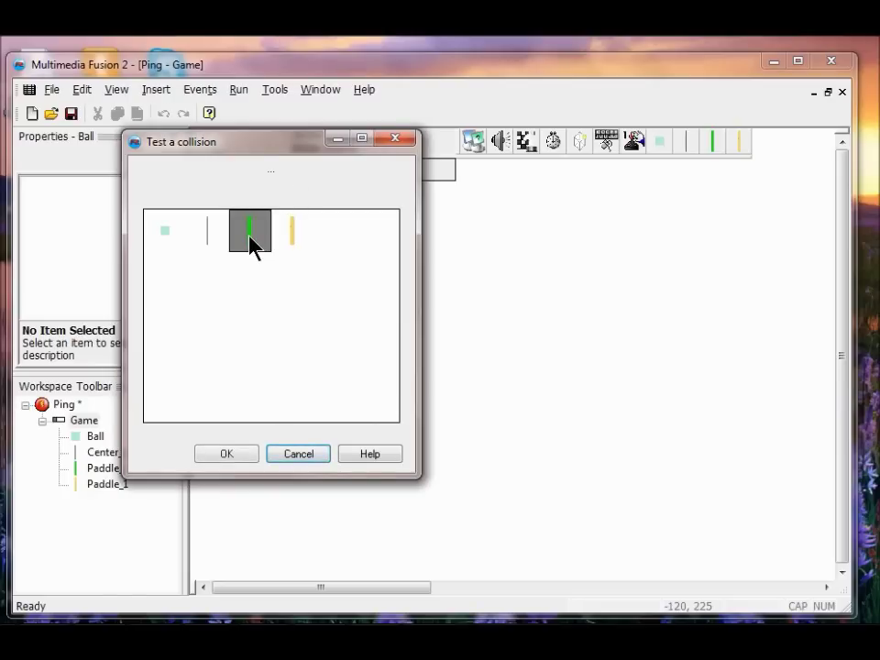
left_click(220, 458)
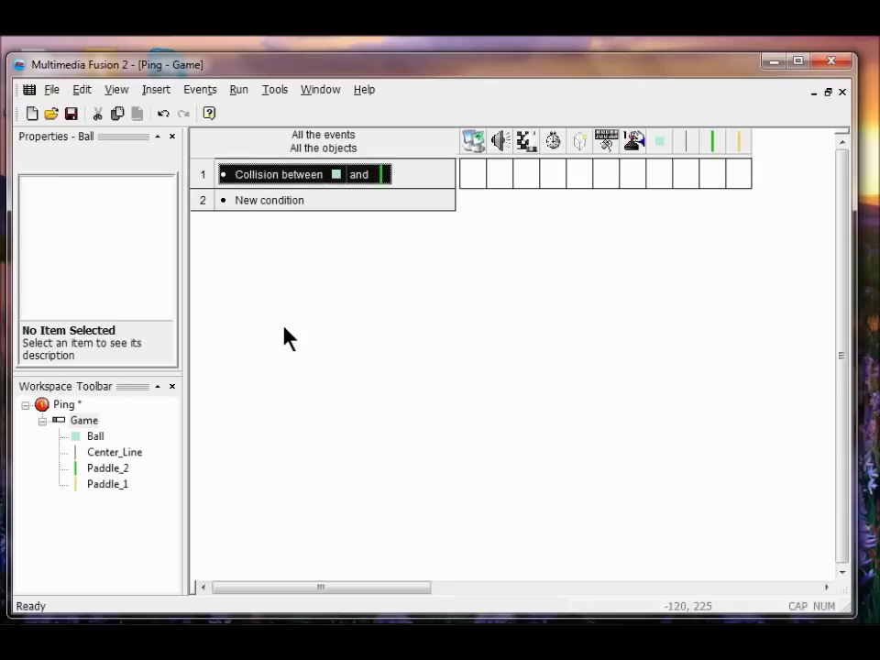
Add a second condition testing for a collision between the Ball and the yellow Paddle_1.
left_click(253, 203)
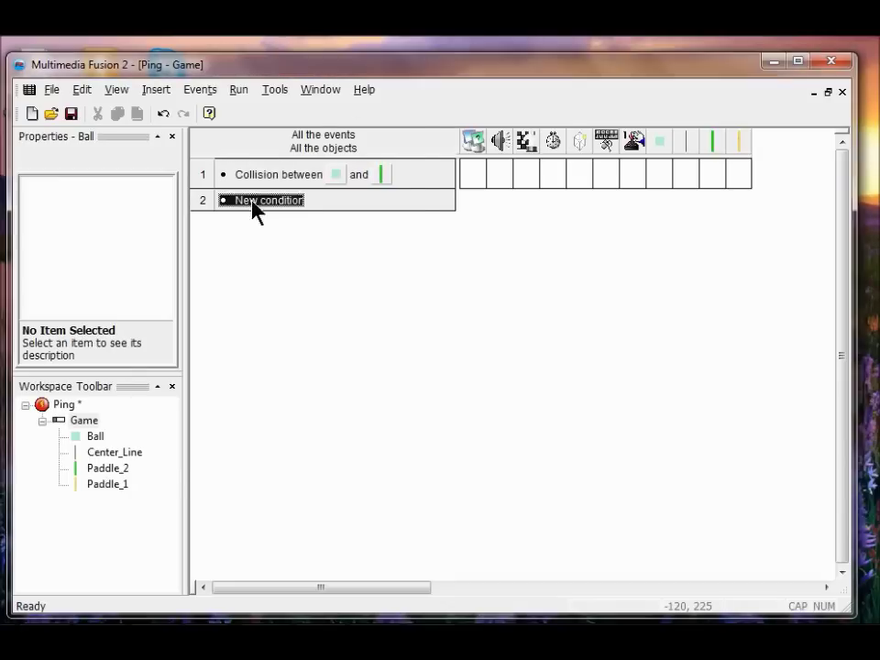
right_click(205, 280)
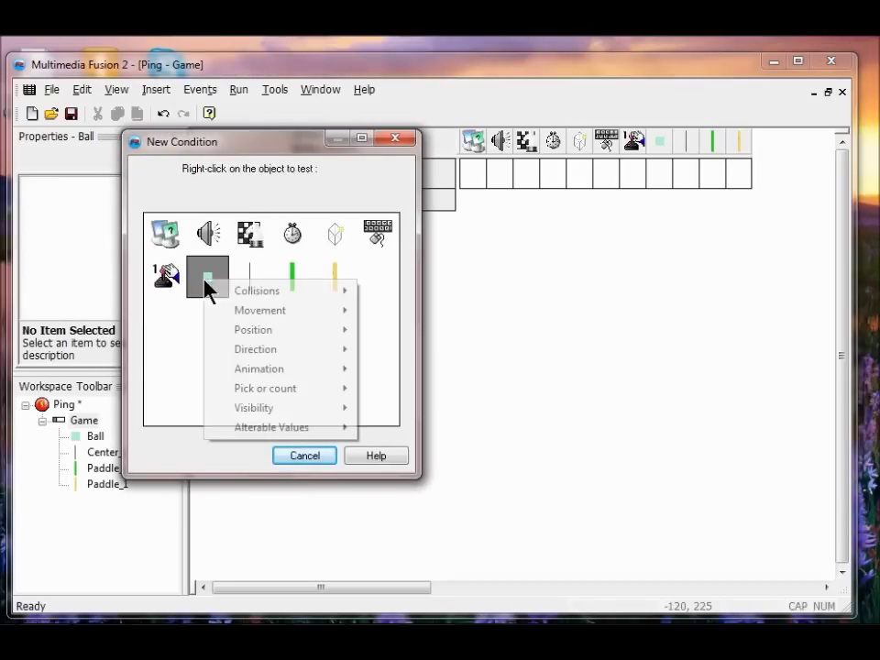
mouse_move(251, 294)
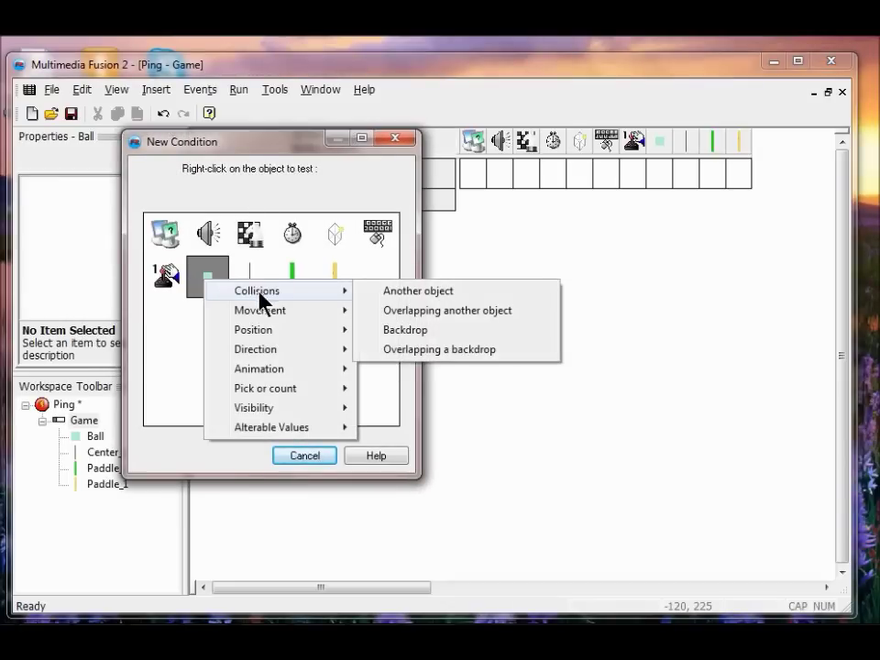
left_click(415, 297)
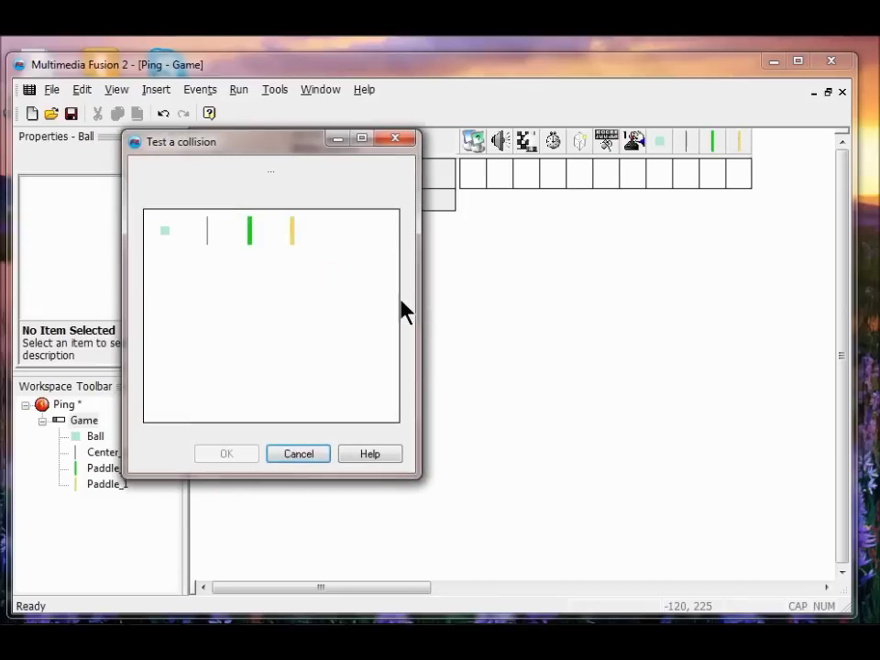
left_click(292, 231)
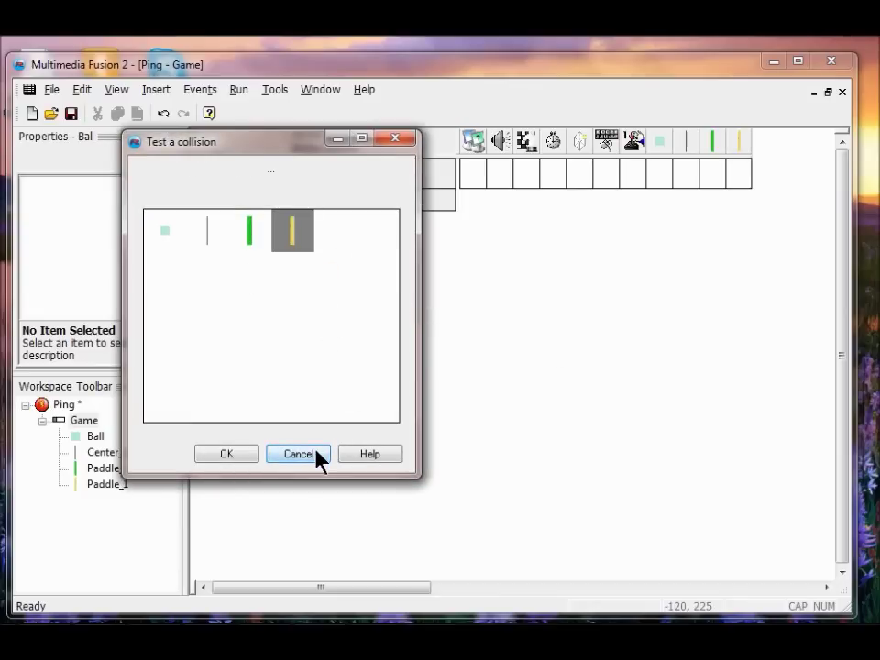
left_click(225, 455)
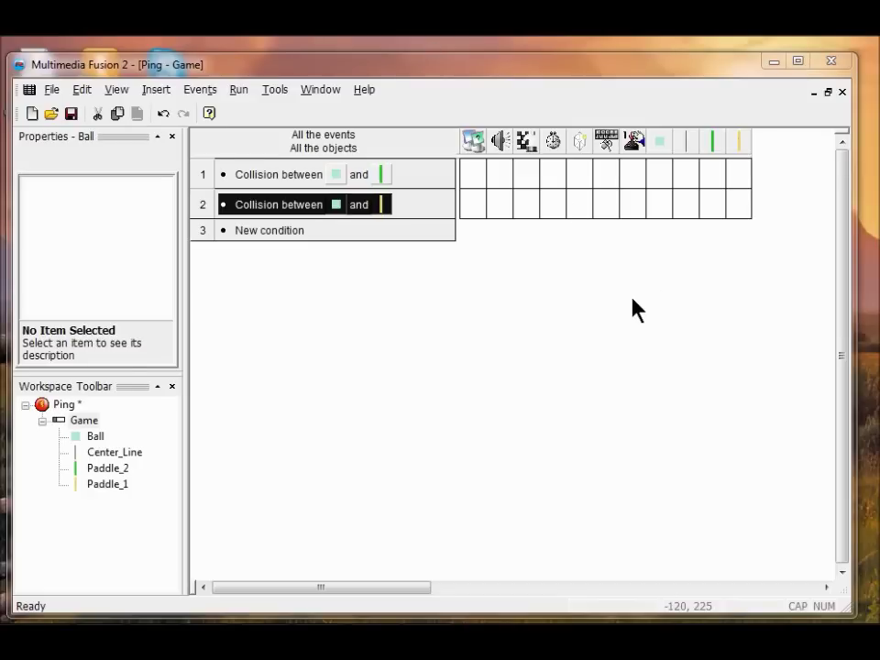
Assign the Bounce movement action to the Ball for its collision with the green Paddle_2.
right_click(659, 175)
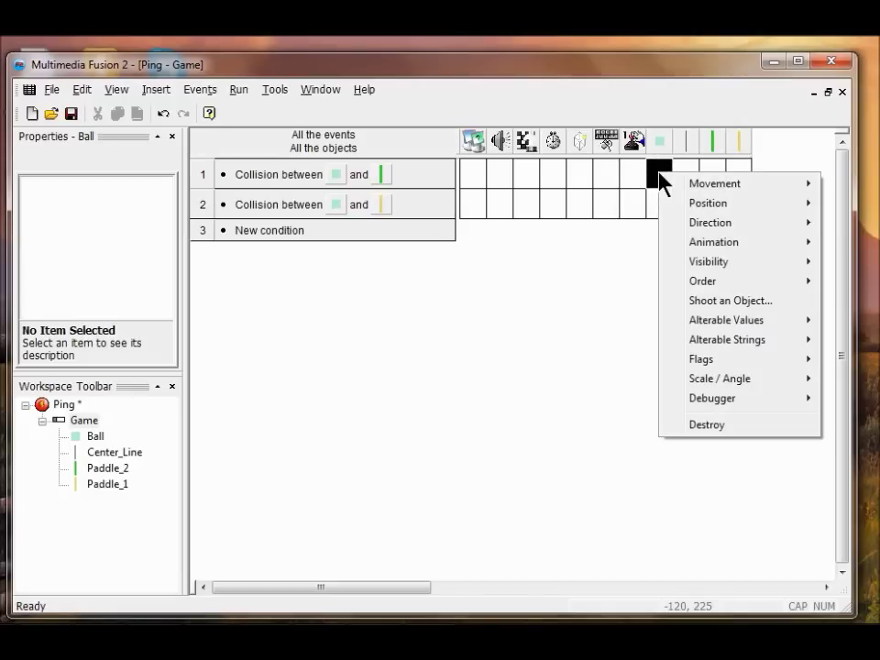
mouse_move(713, 184)
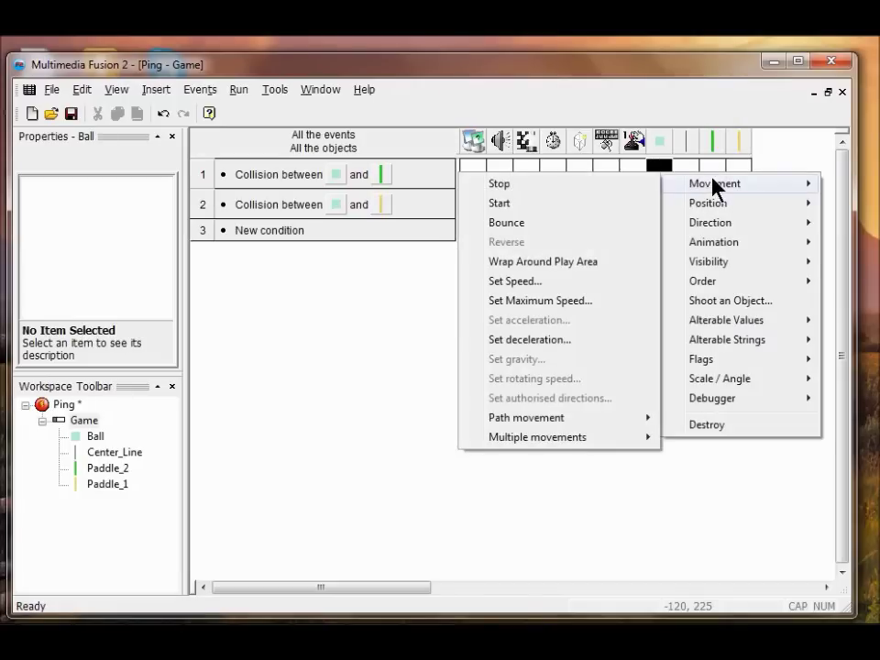
left_click(598, 223)
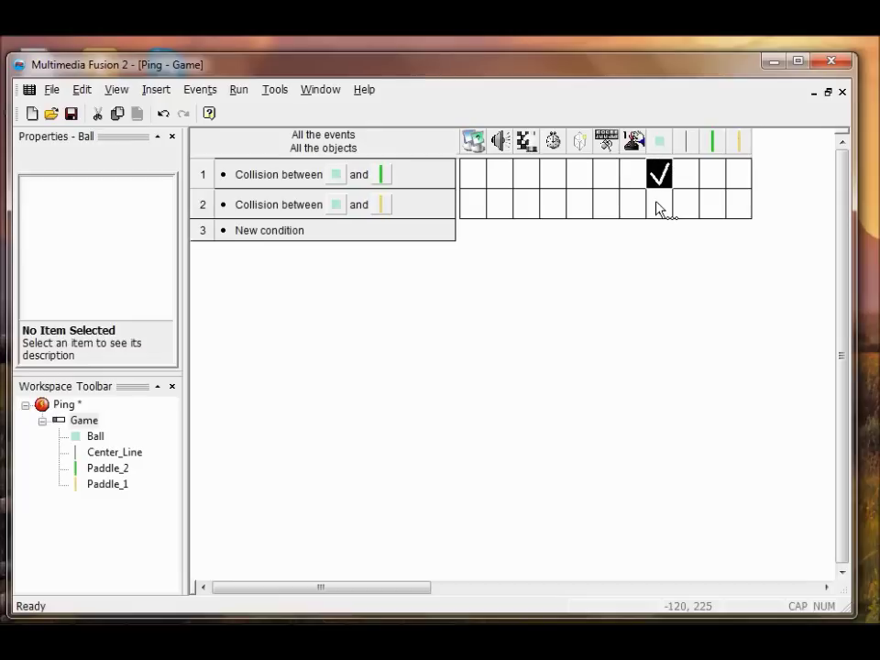
Assign the Bounce movement action to the Ball for its collision with the yellow Paddle_1.
right_click(658, 206)
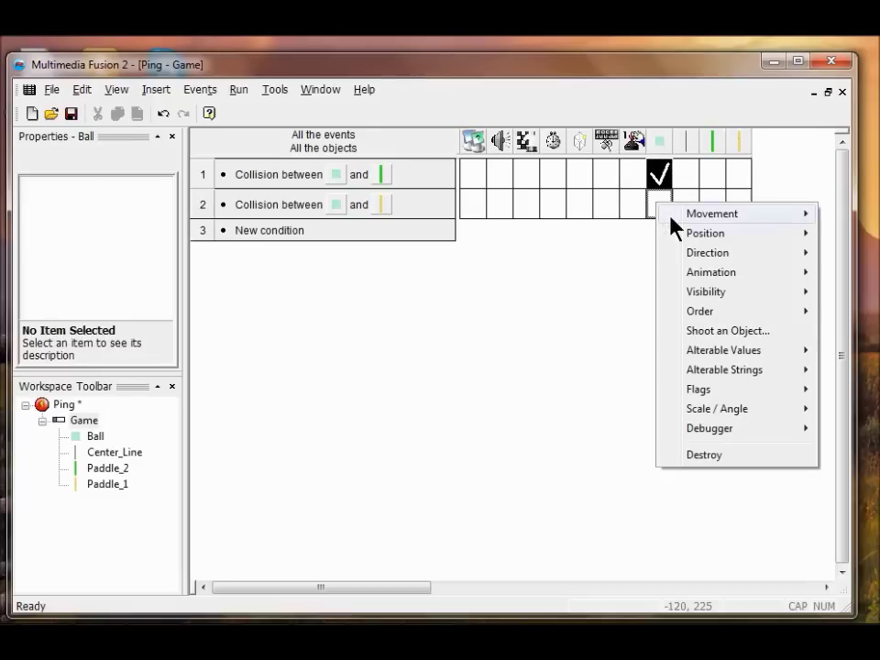
mouse_move(672, 220)
left_click(602, 256)
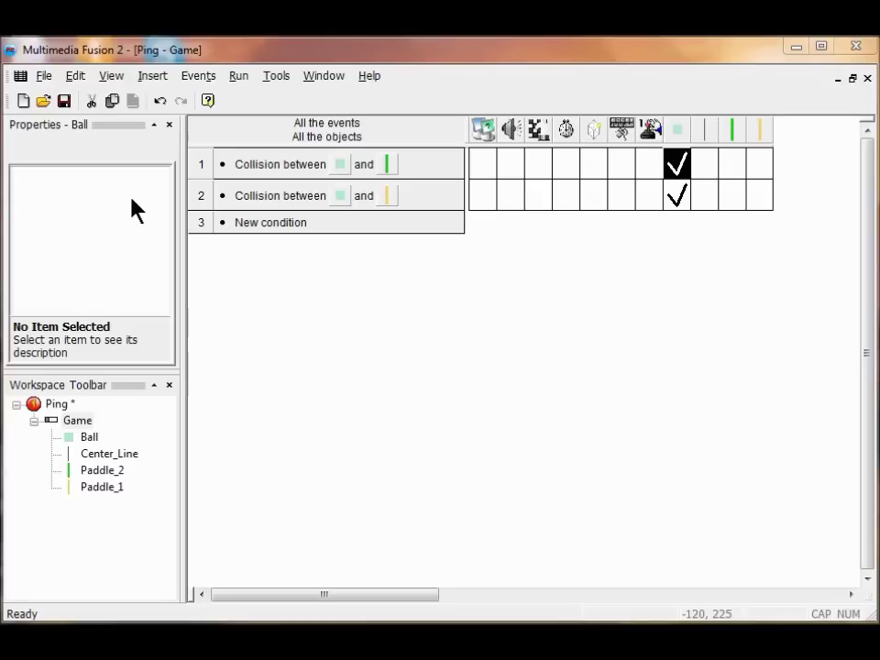
Run the Ping application, restart the game several times to check the ball's start directions and paddle bounces, and close the test window.
left_click(239, 76)
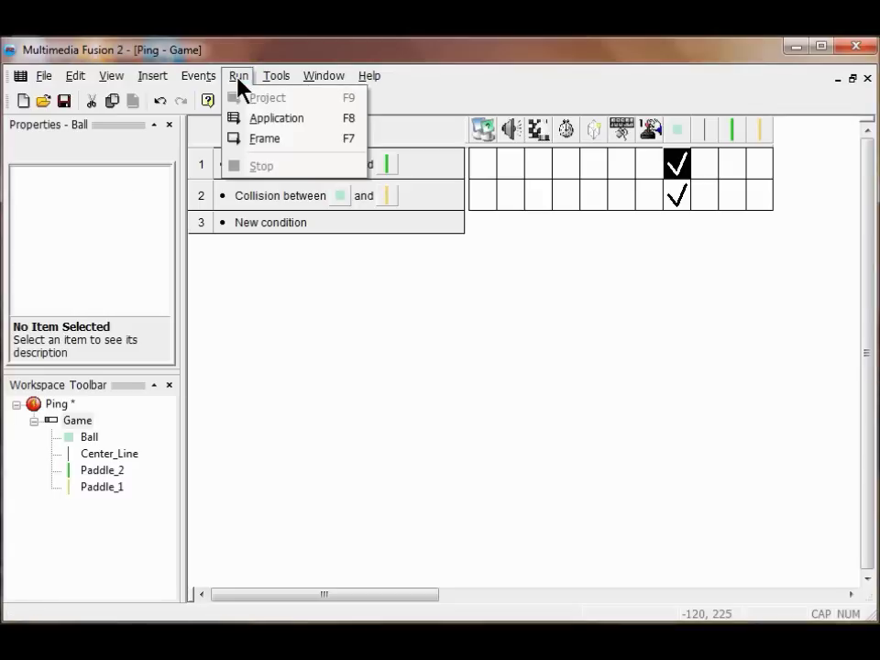
left_click(251, 118)
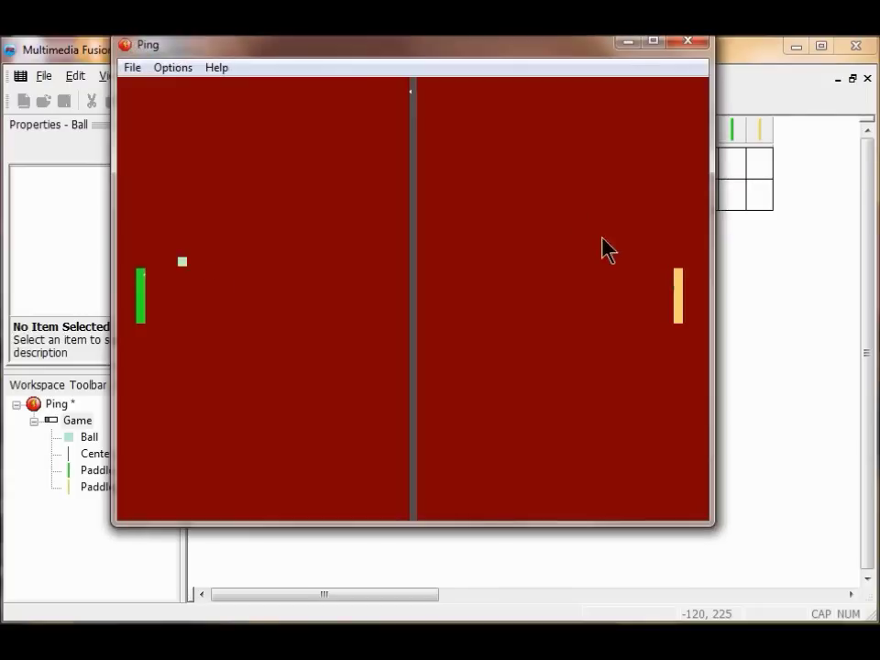
left_click(136, 71)
left_click(150, 88)
left_click(132, 68)
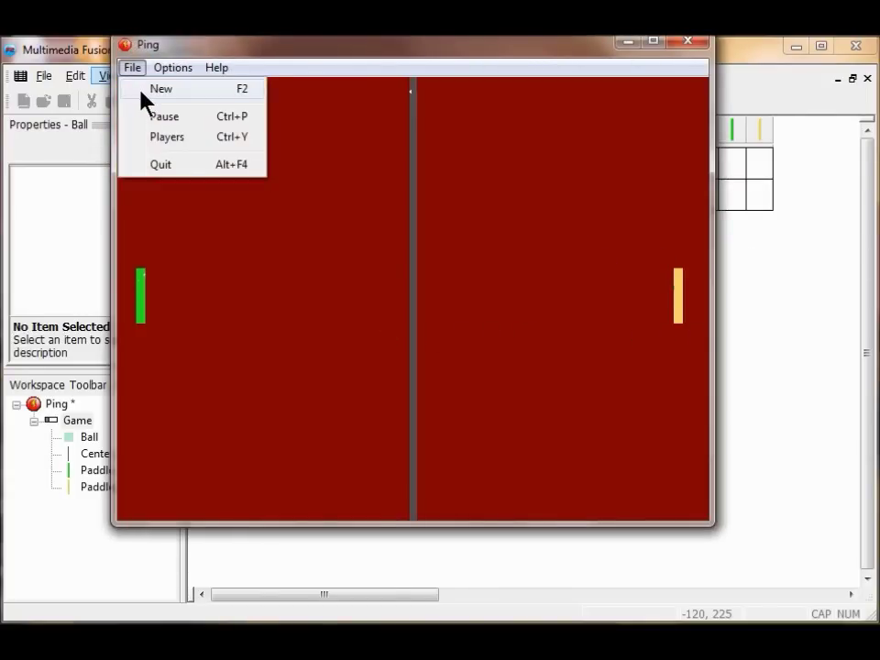
left_click(142, 92)
left_click(138, 70)
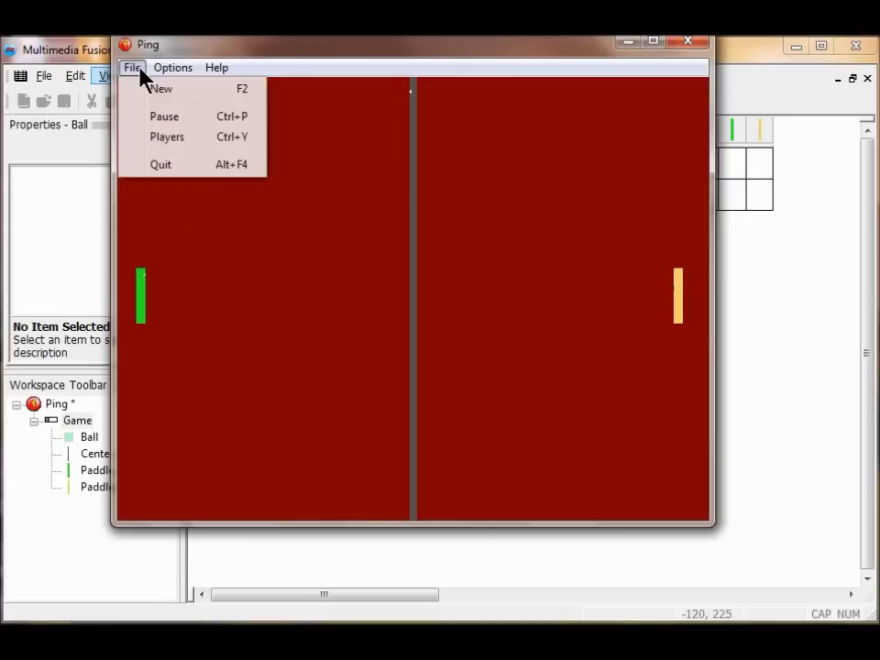
left_click(152, 91)
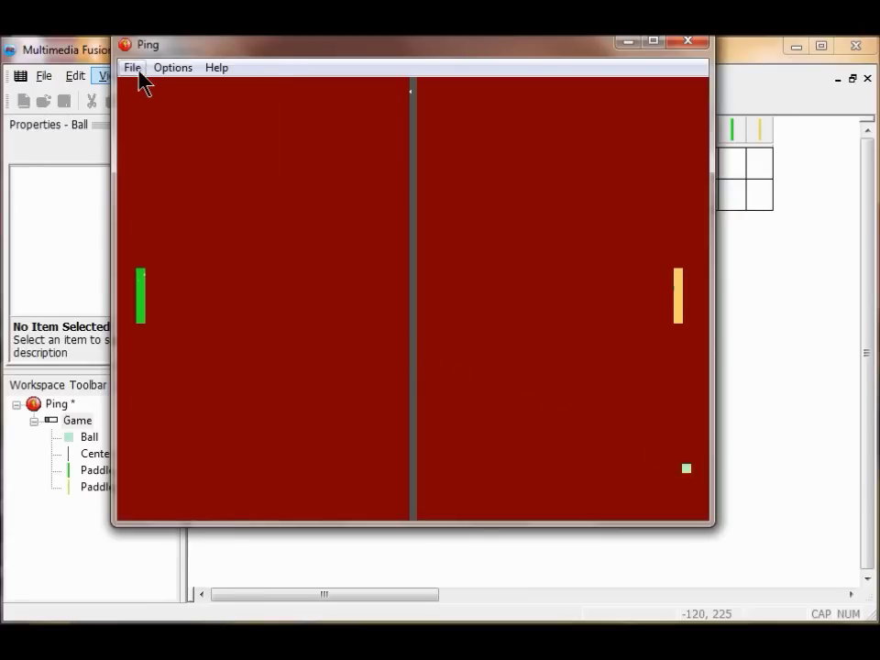
left_click(134, 73)
left_click(147, 92)
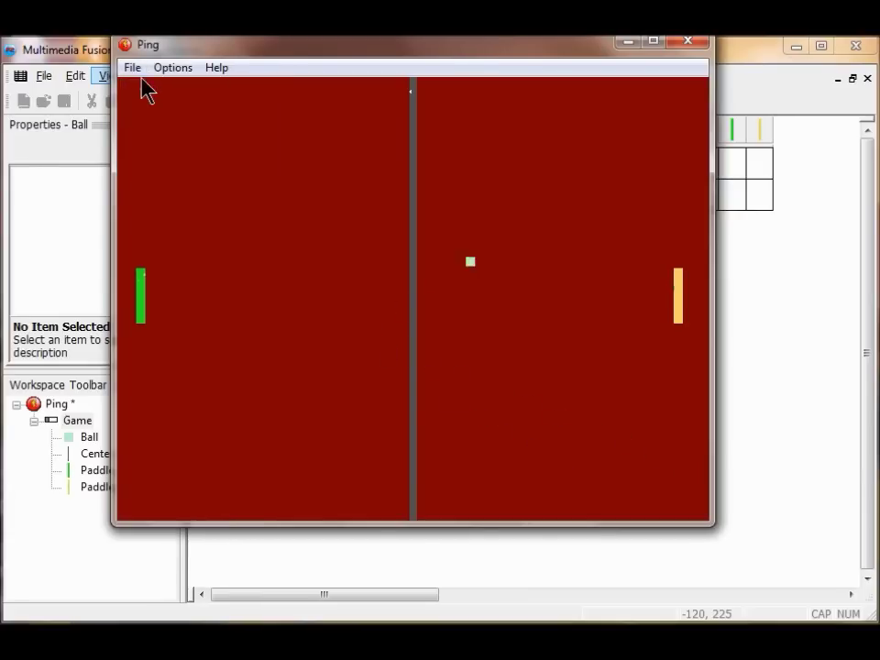
left_click(133, 71)
left_click(148, 91)
left_click(687, 40)
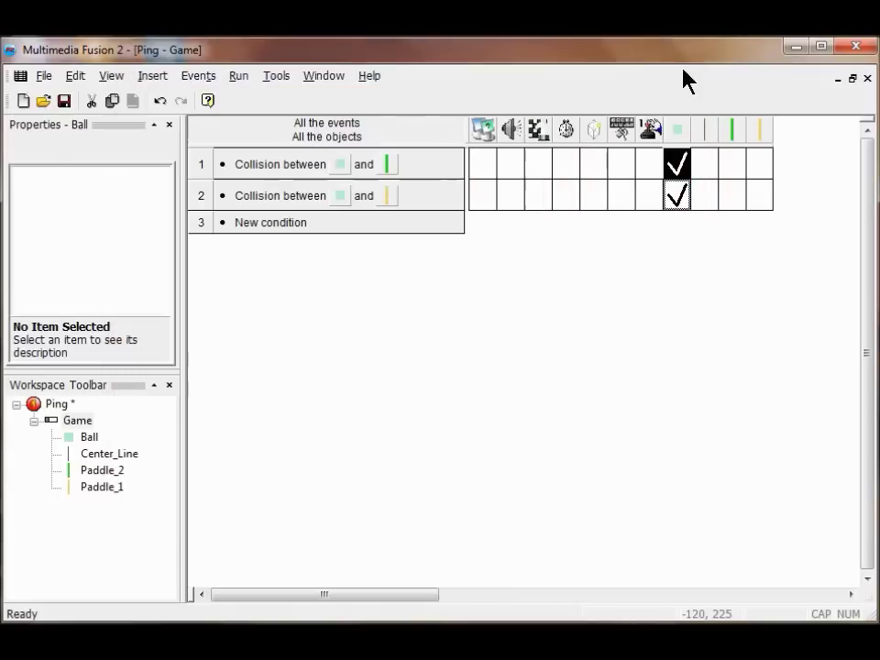